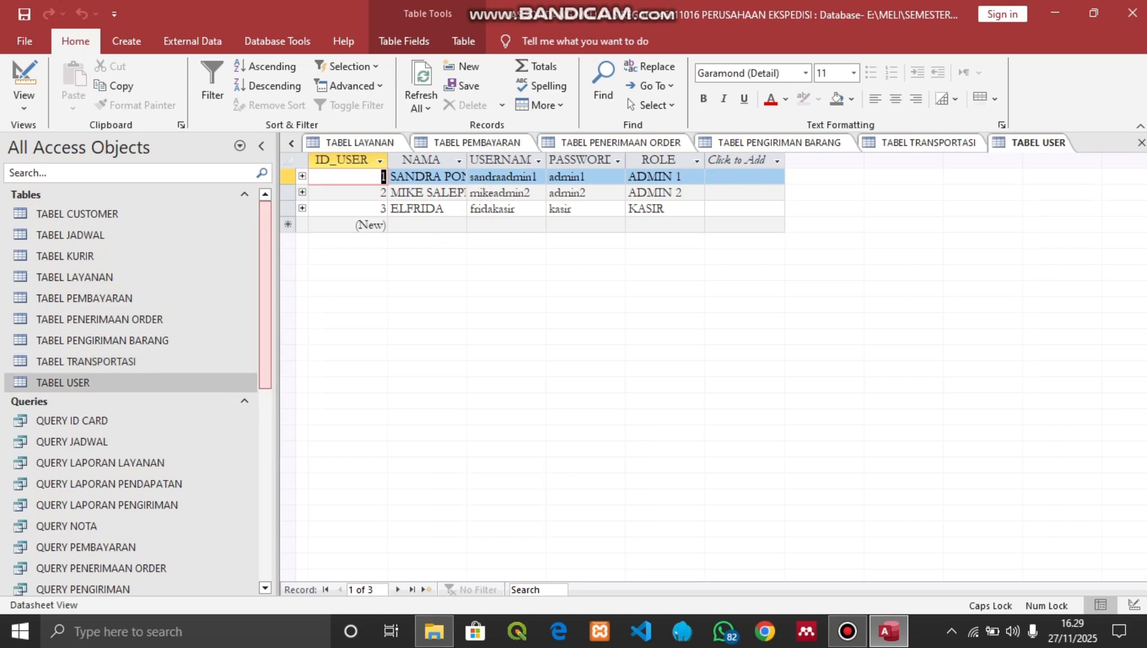
Scroll the navigation pane down to Forms and close every open table datasheet tab
{"action": "left_click_drag", "start_coordinate": [265, 336], "coordinate": [265, 528]}
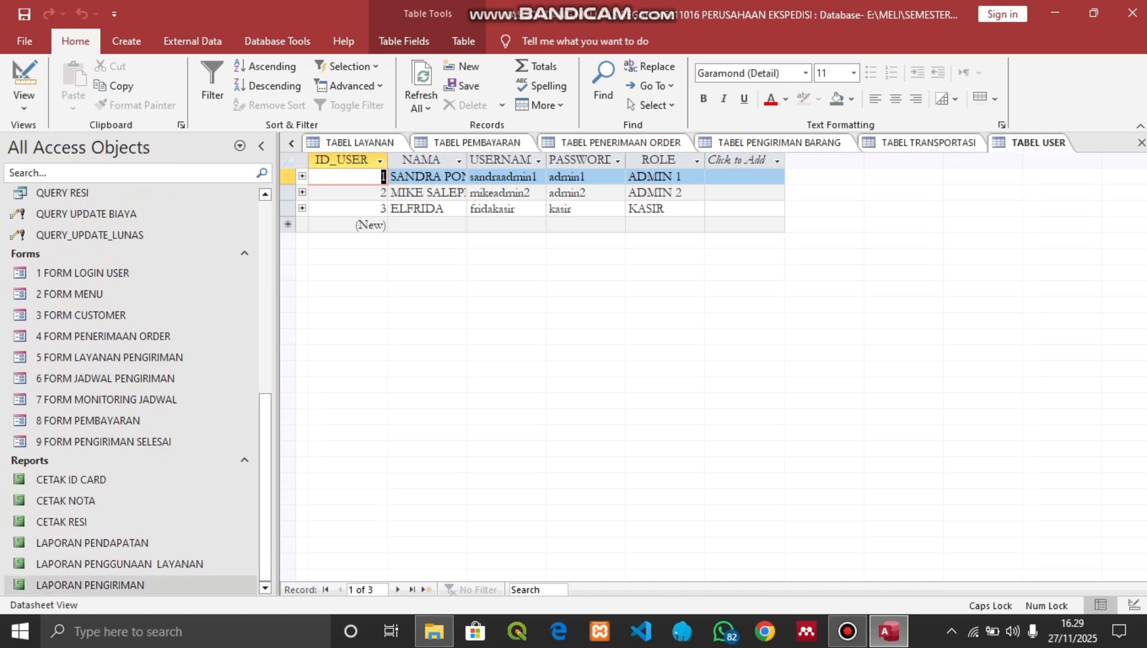
{"action": "left_click", "coordinate": [1141, 143]}
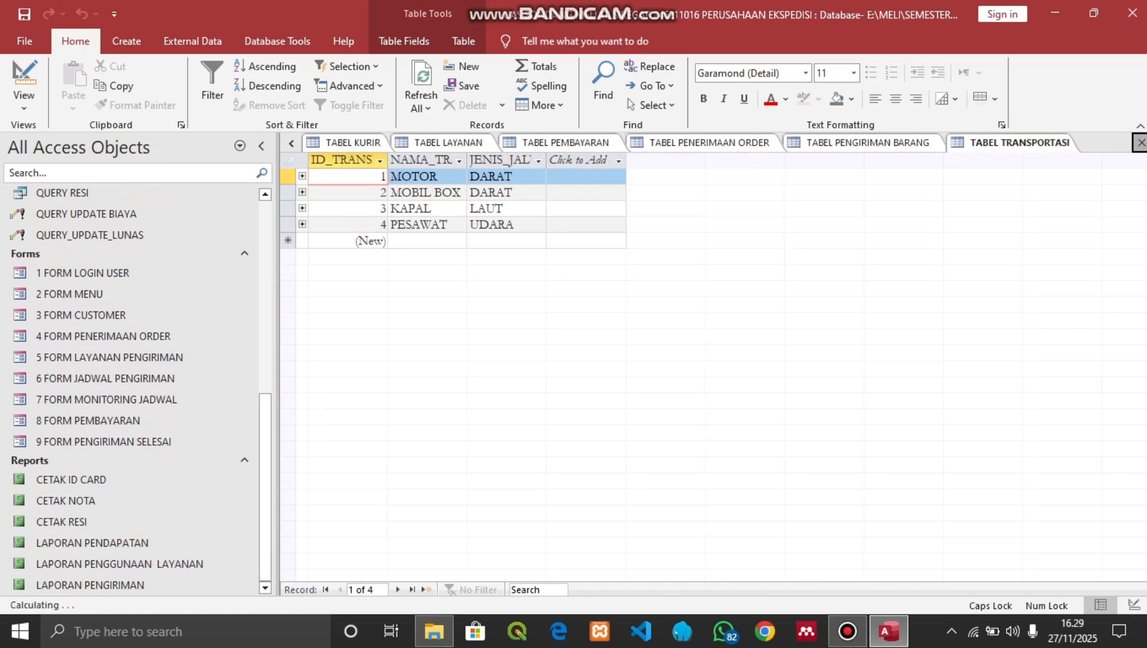
{"action": "left_click", "coordinate": [1141, 143]}
{"action": "left_click", "coordinate": [1141, 143]}
{"action": "left_click", "coordinate": [1140, 142]}
{"action": "left_click", "coordinate": [1141, 143]}
{"action": "left_click", "coordinate": [1140, 143]}
{"action": "left_click", "coordinate": [1141, 143]}
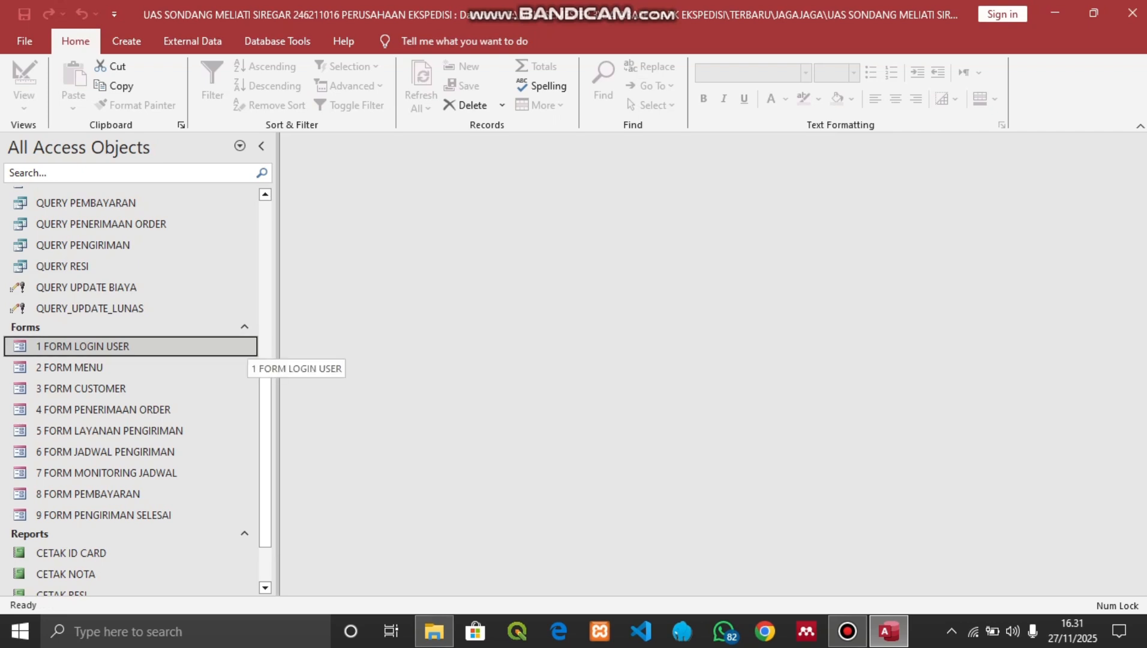
Open 1 FORM LOGIN USER and submit the admin username and password
{"action": "double_click", "coordinate": [247, 347]}
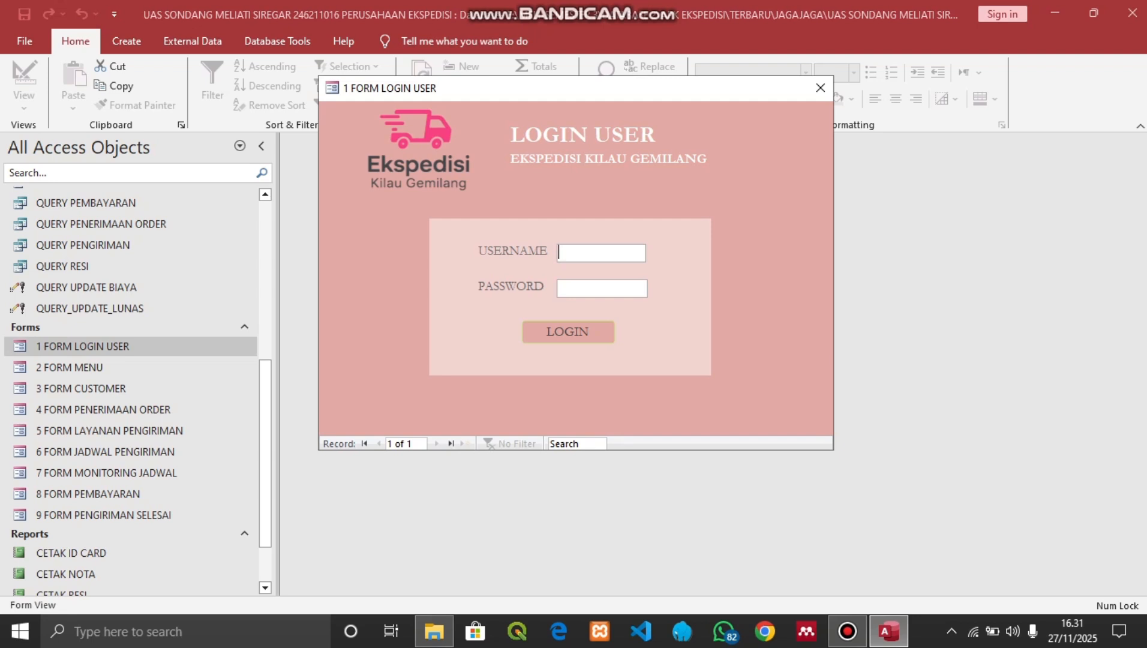
{"action": "type", "text": "sandraadmin1"}
{"action": "key", "text": "Tab"}
{"action": "type", "text": "******"}
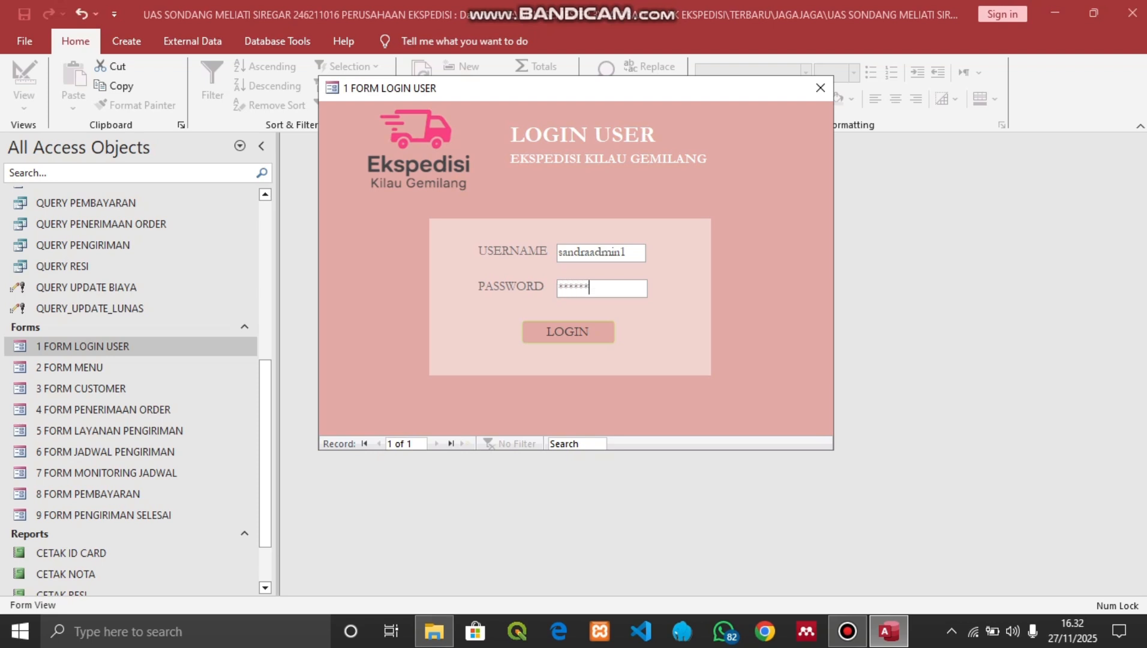
{"action": "key", "text": "Return"}
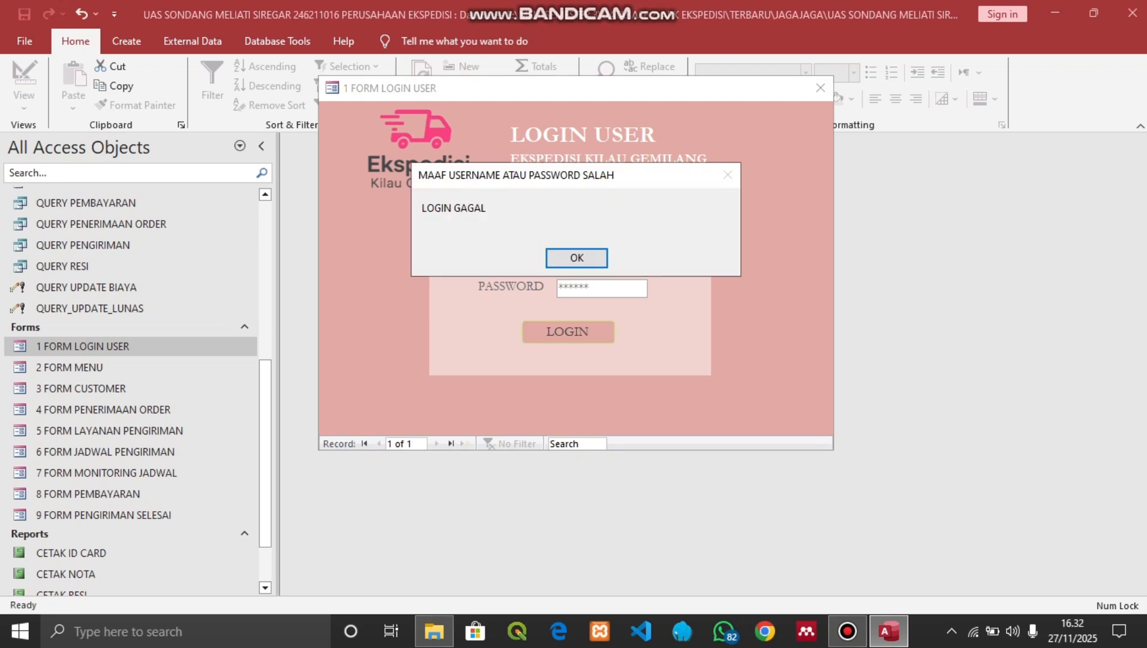
Dismiss the failed-login message and resubmit with the corrected password
{"action": "key", "text": "Return"}
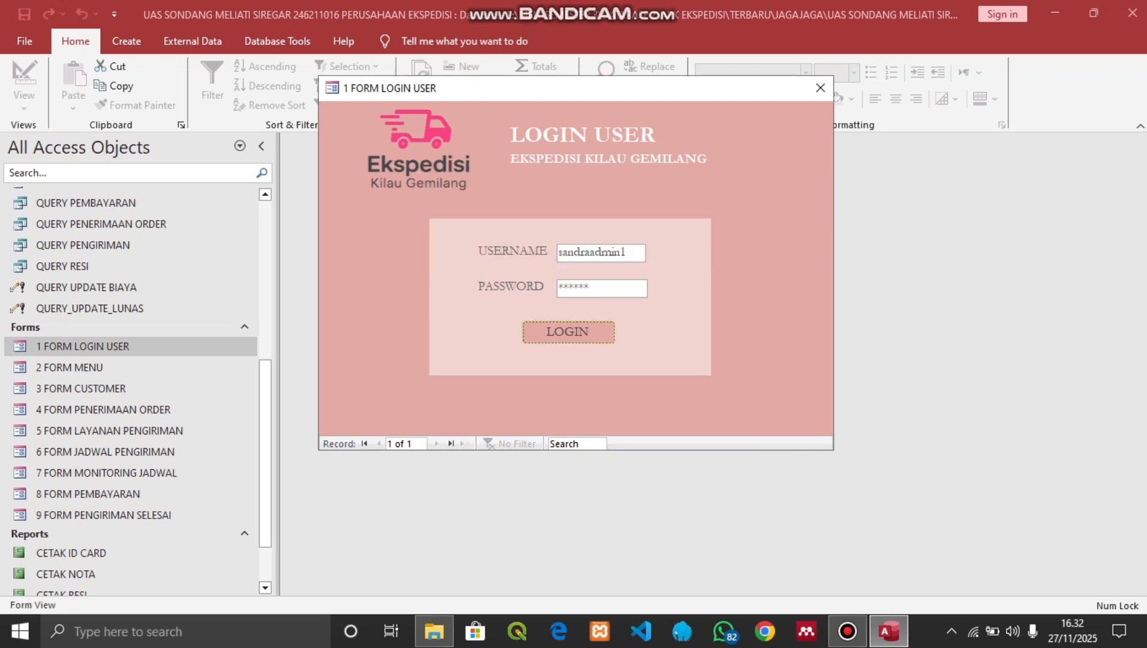
{"action": "key", "text": "shift+Home"}
{"action": "key", "text": "BackSpace"}
{"action": "type", "text": "*******"}
{"action": "key", "text": "Return"}
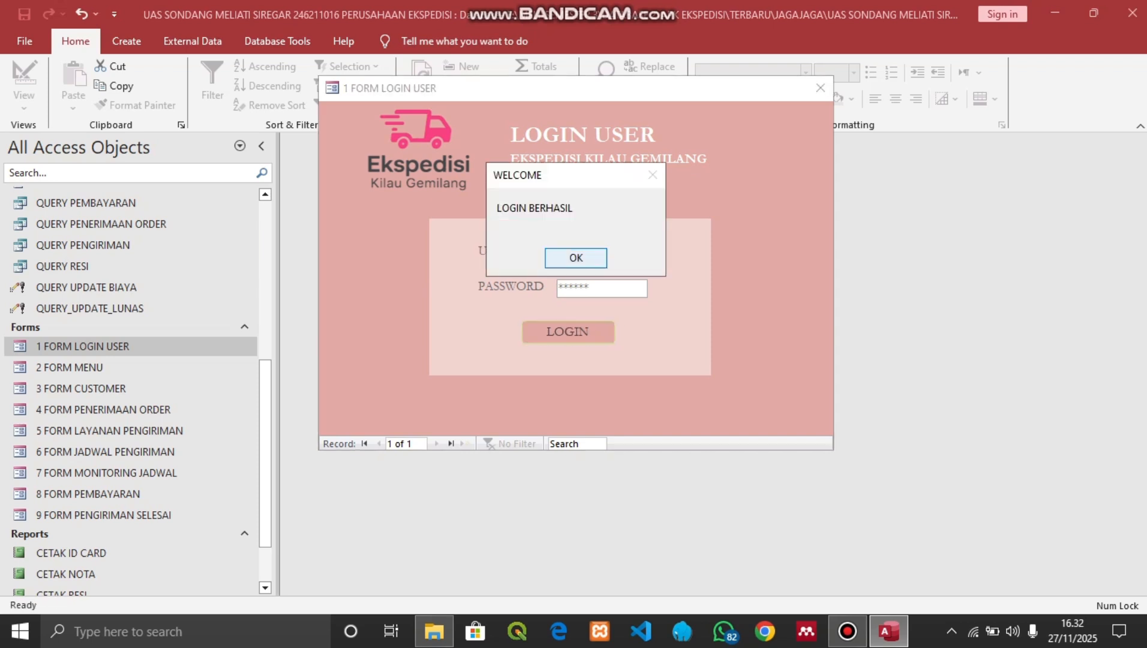
Acknowledge the WELCOME message and open FORM CUSTOMER from 2 FORM MENU's ADD CUSTOMER
{"action": "left_click", "coordinate": [576, 257]}
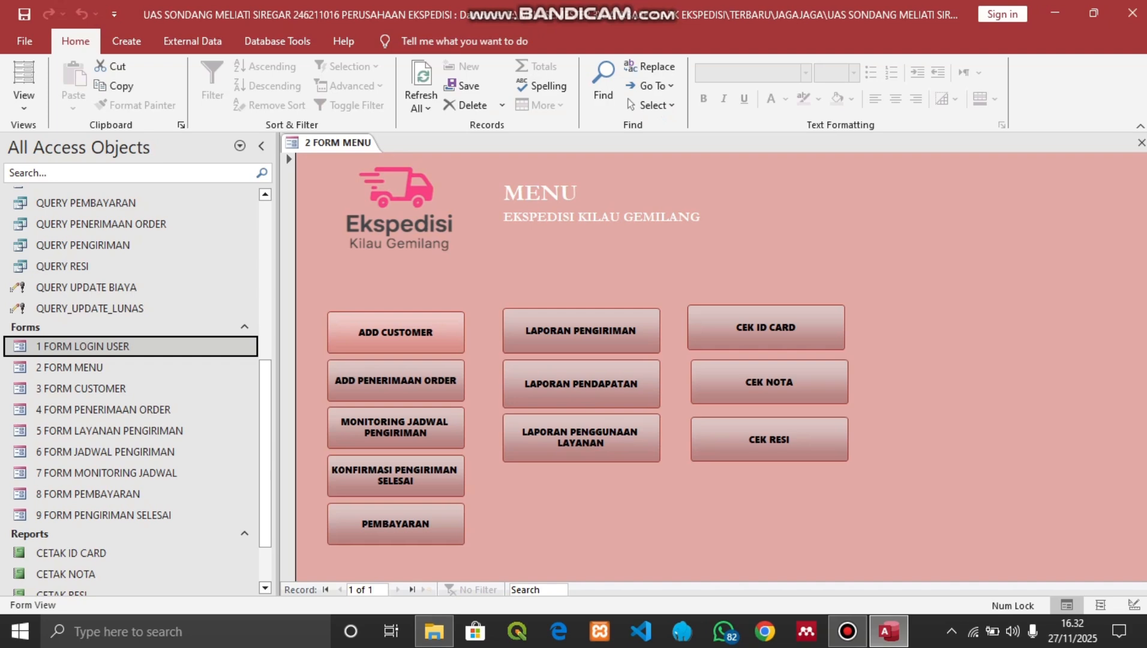
{"action": "left_click", "coordinate": [396, 331]}
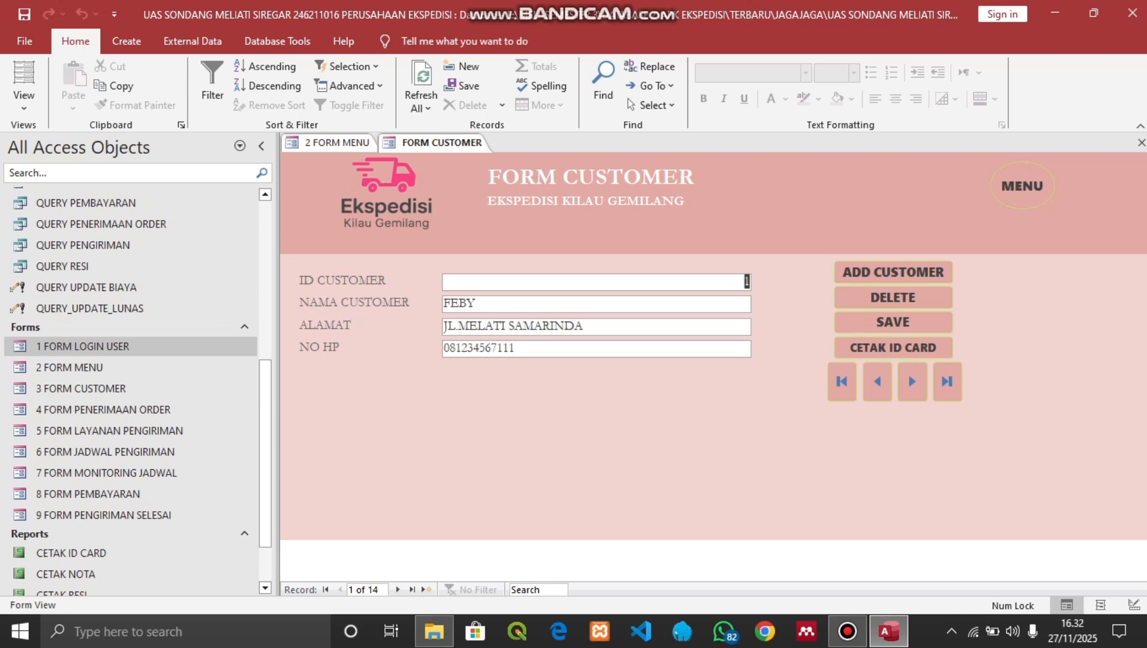
Start new customer record 15 and enter the customer's name in capitals
{"action": "left_click", "coordinate": [893, 272]}
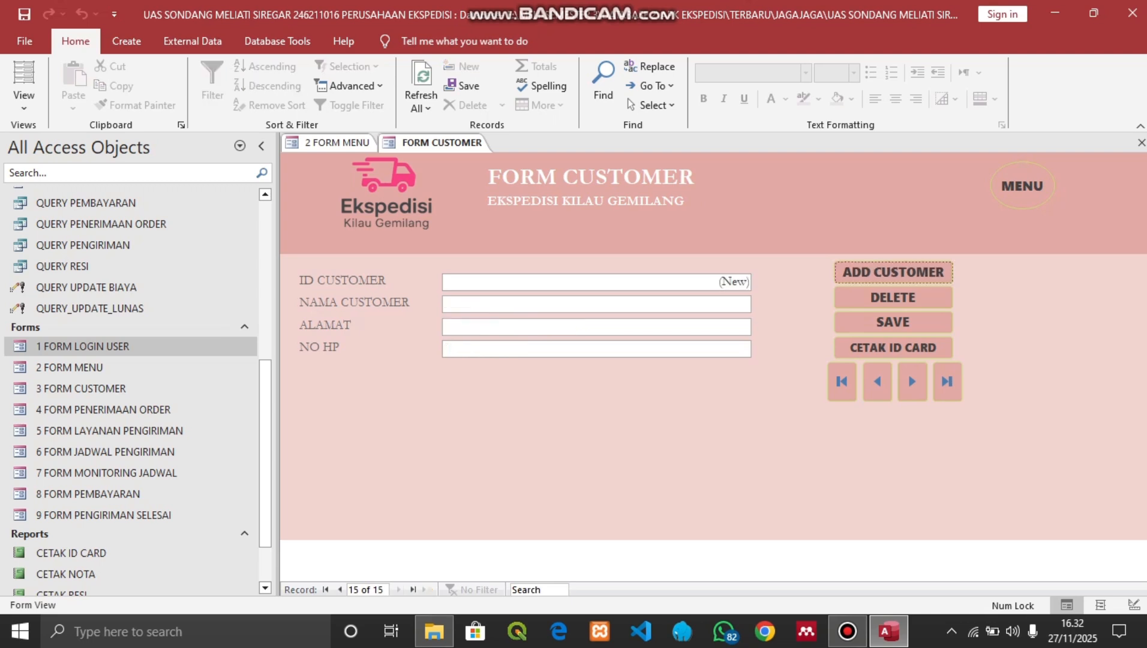
{"action": "left_click", "coordinate": [597, 304]}
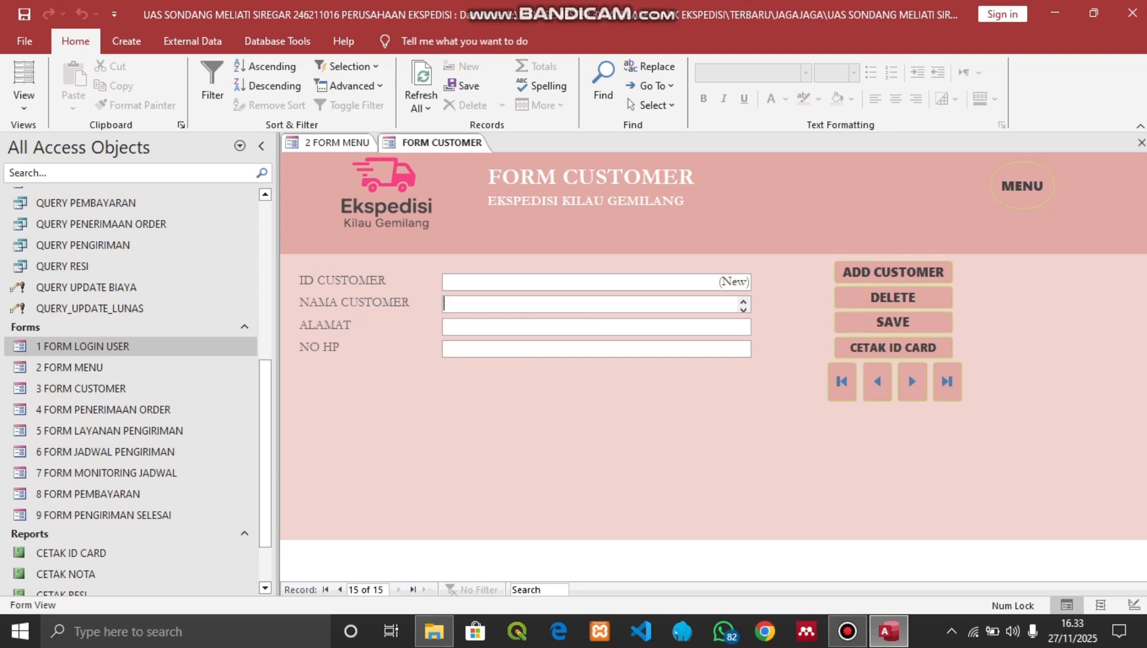
{"action": "type", "text": "n"}
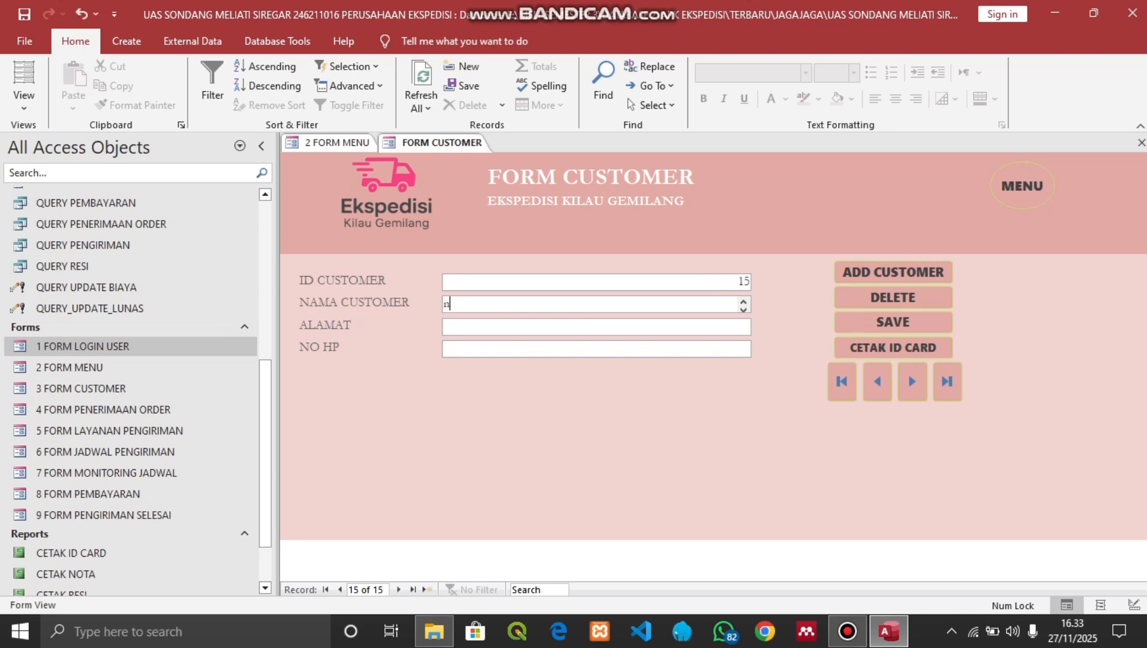
{"action": "key", "text": "Caps_Lock"}
{"action": "key", "text": "BackSpace"}
{"action": "type", "text": "NURHALIZA"}
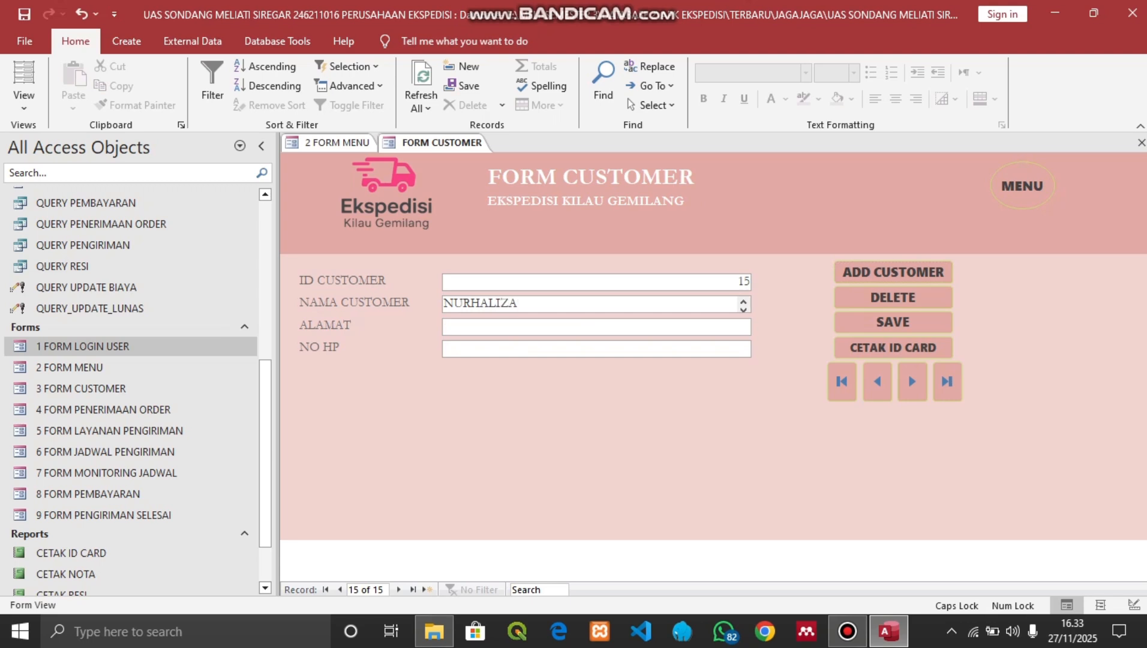
Fill in the customer's address and phone number, save, and preview the CETAK ID CARD report
{"action": "key", "text": "Tab"}
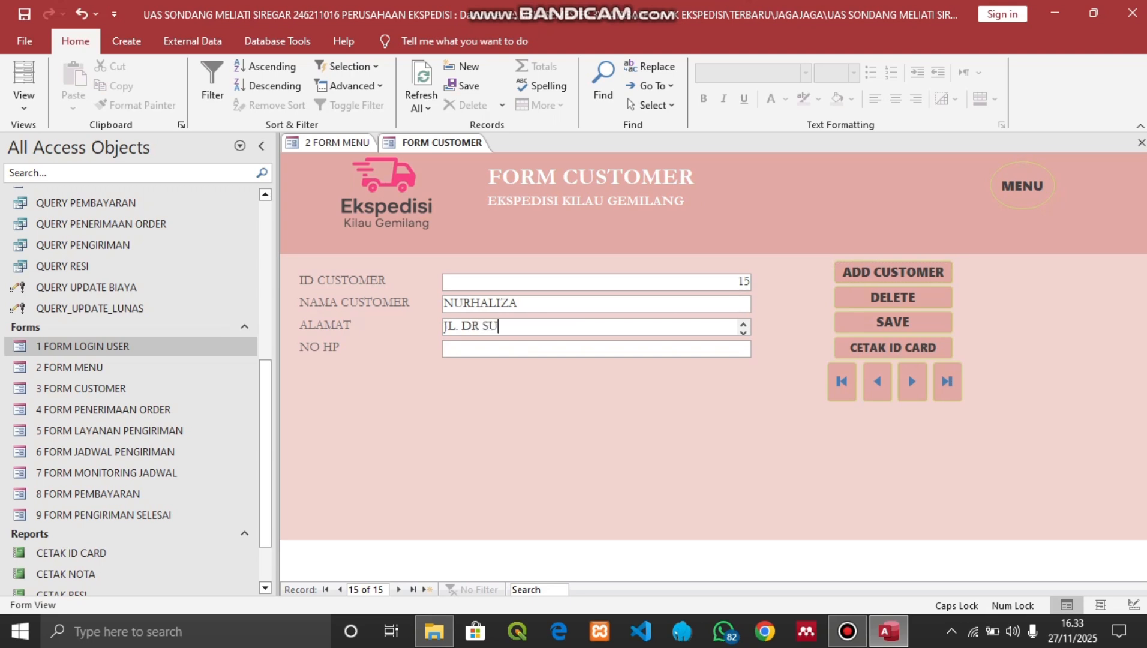
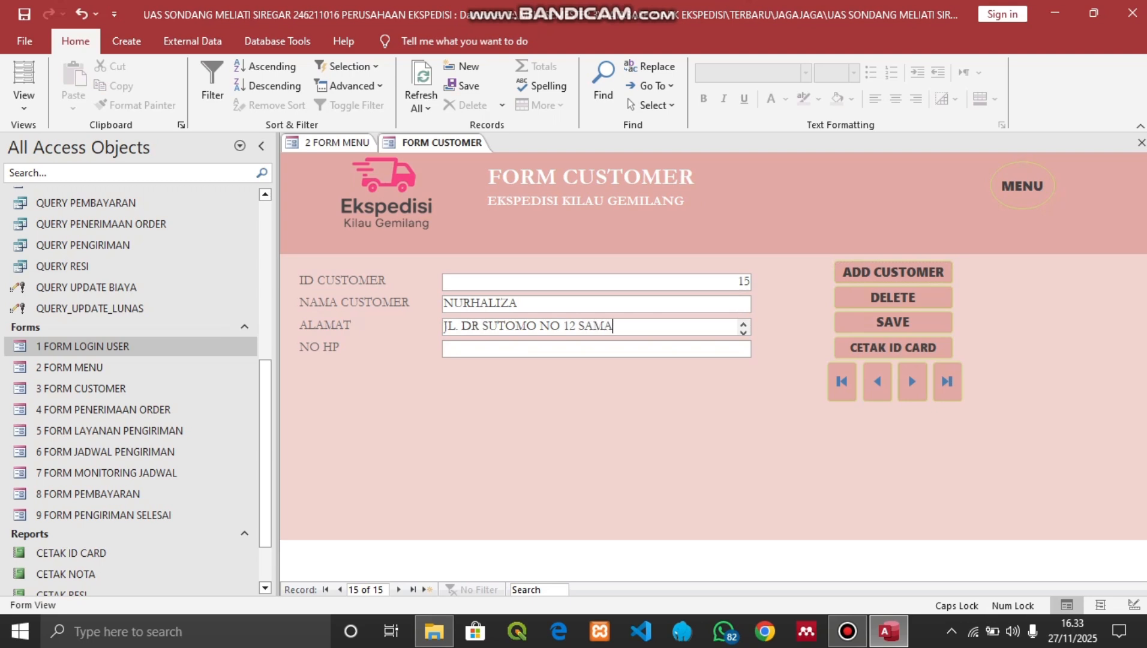
{"action": "key", "text": "Tab"}
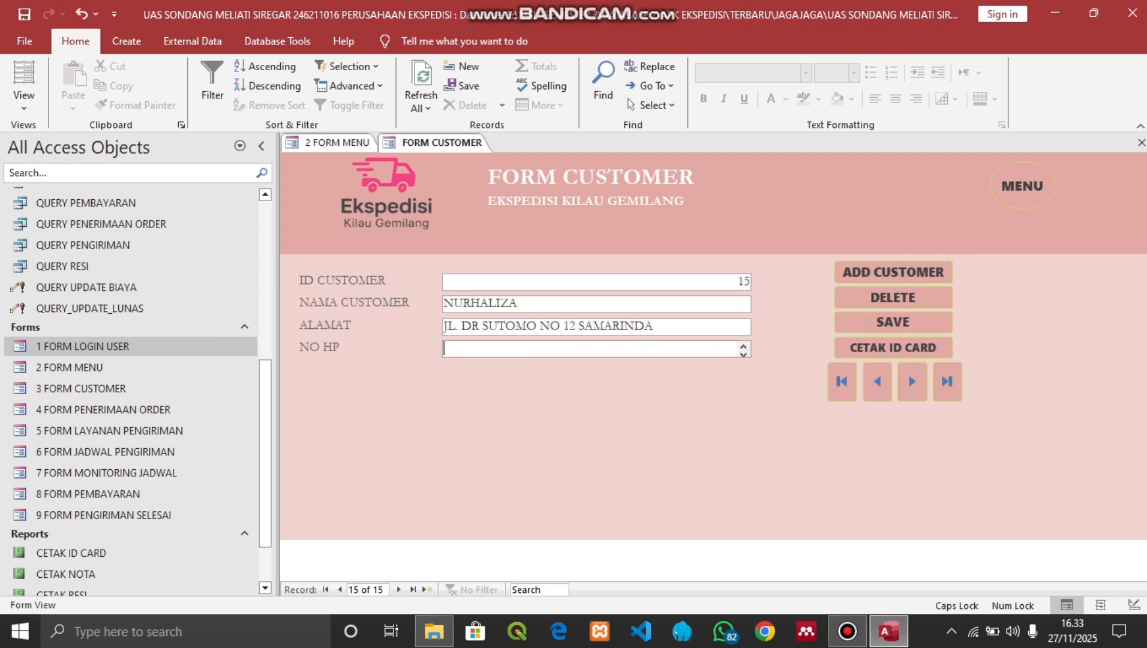
{"action": "left_click", "coordinate": [892, 322]}
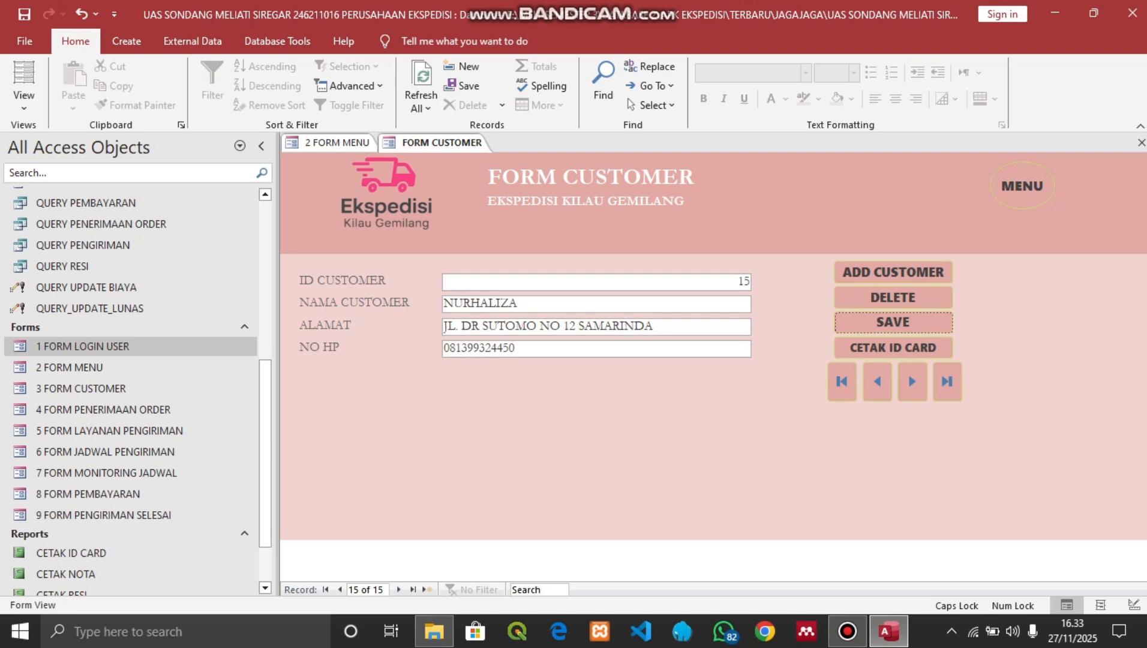
{"action": "left_click", "coordinate": [893, 347]}
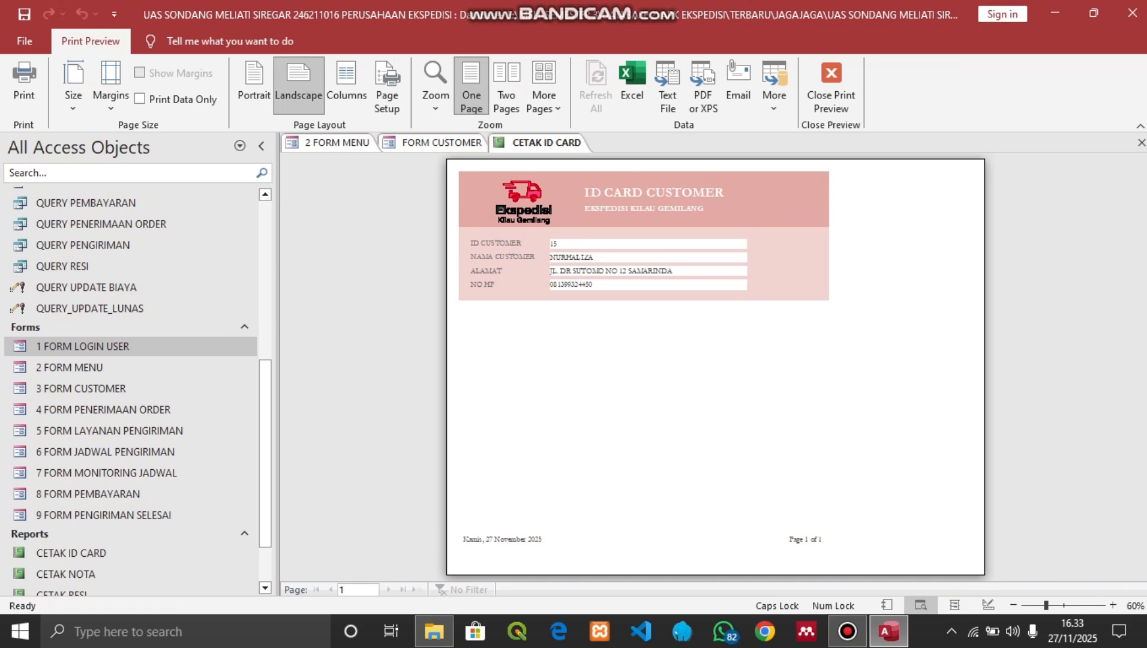
Close the ID card preview and open 4 FORM PENERIMAAN ORDER from the main menu
{"action": "left_click", "coordinate": [831, 84]}
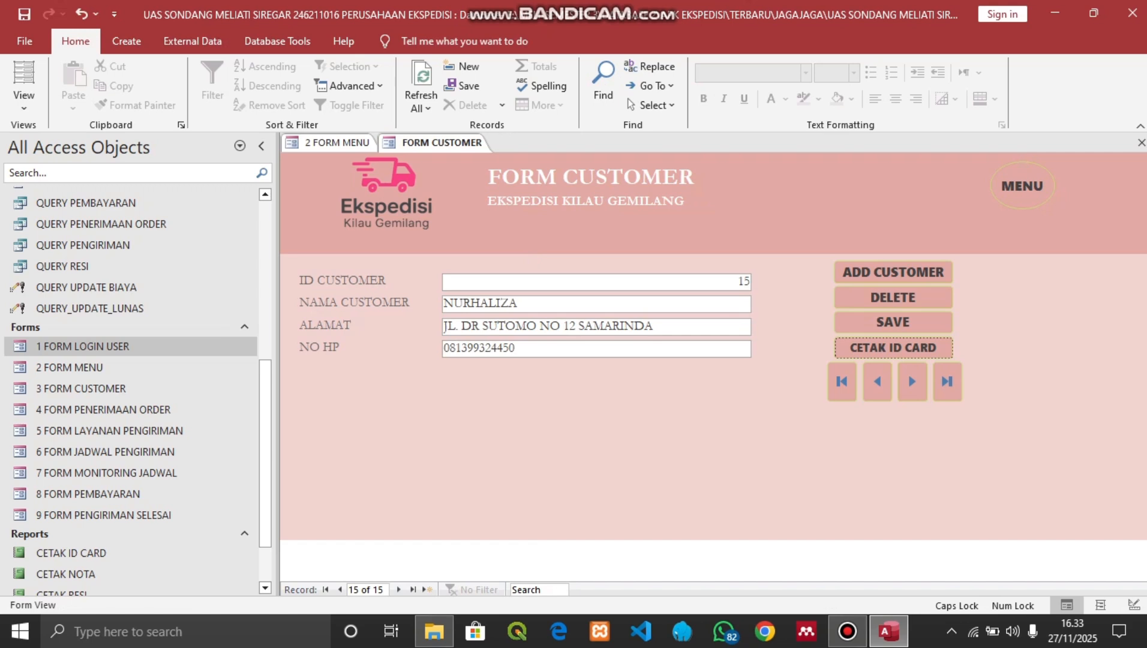
{"action": "left_click", "coordinate": [1023, 185]}
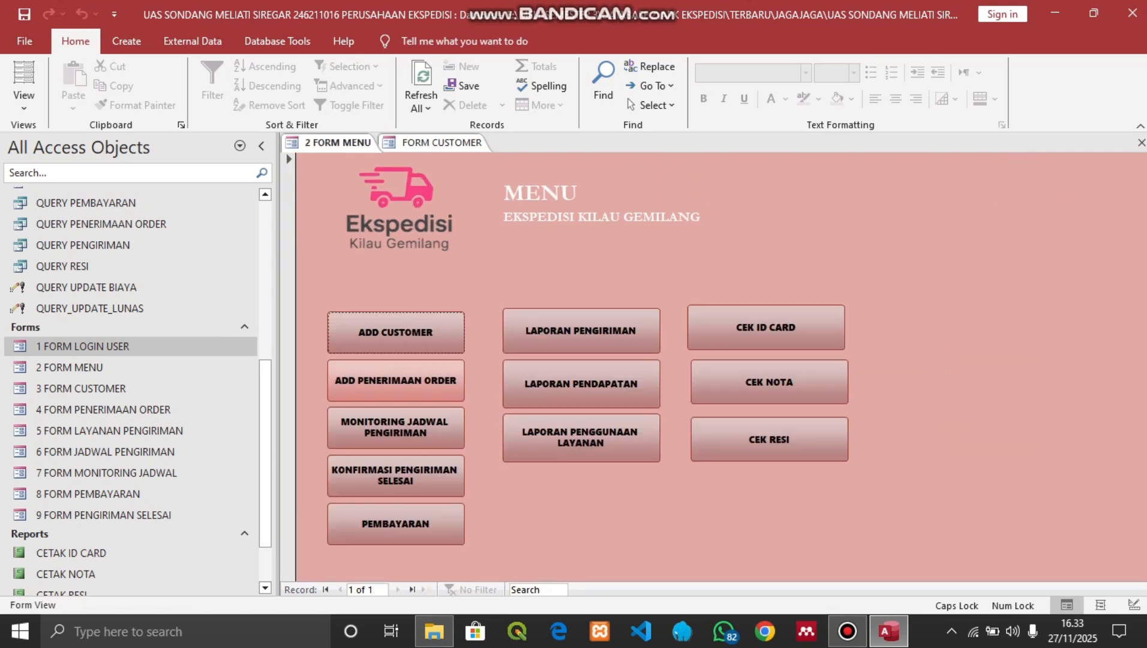
{"action": "left_click", "coordinate": [395, 380]}
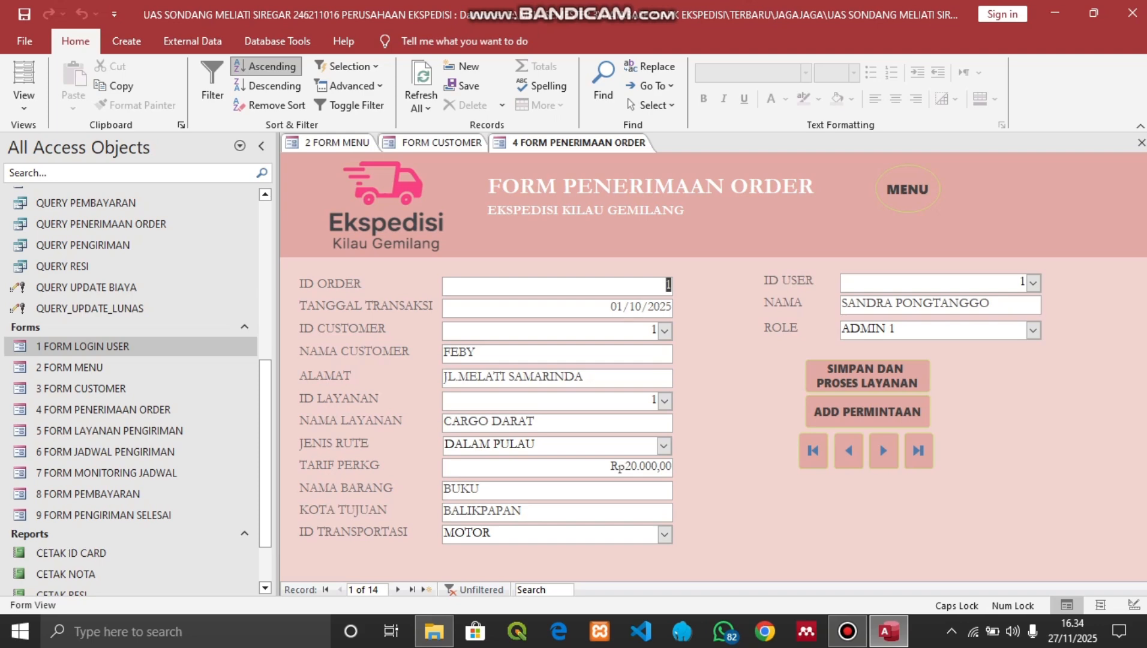
Start a new order for user 1 with transaction date 28/10/2025
{"action": "left_click", "coordinate": [867, 411]}
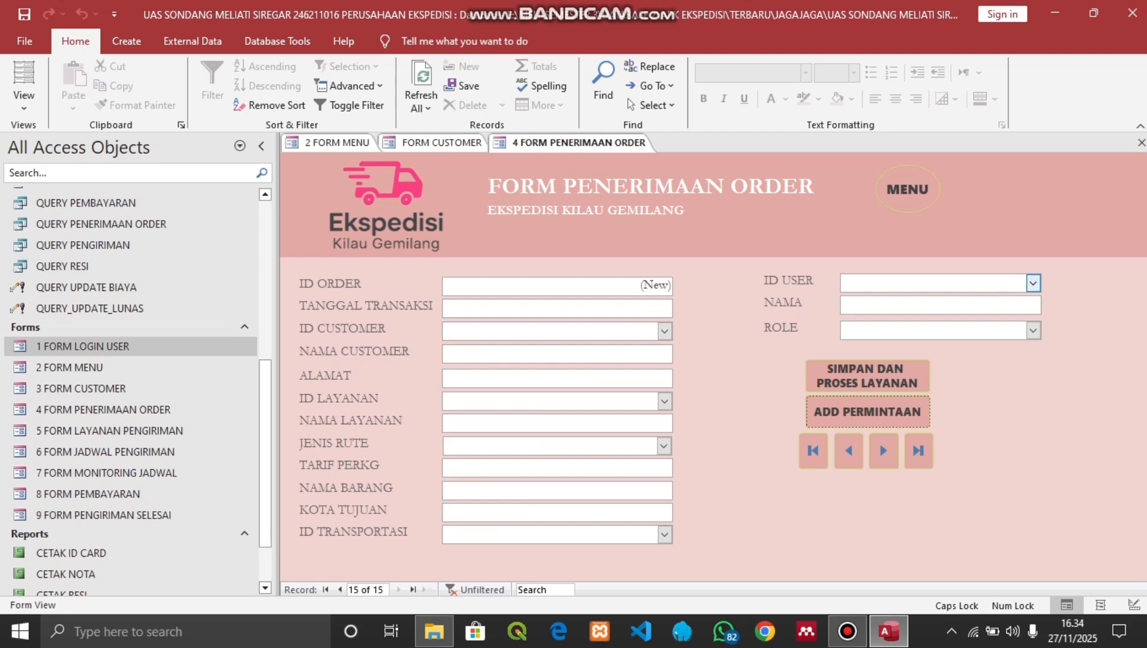
{"action": "left_click", "coordinate": [1033, 283]}
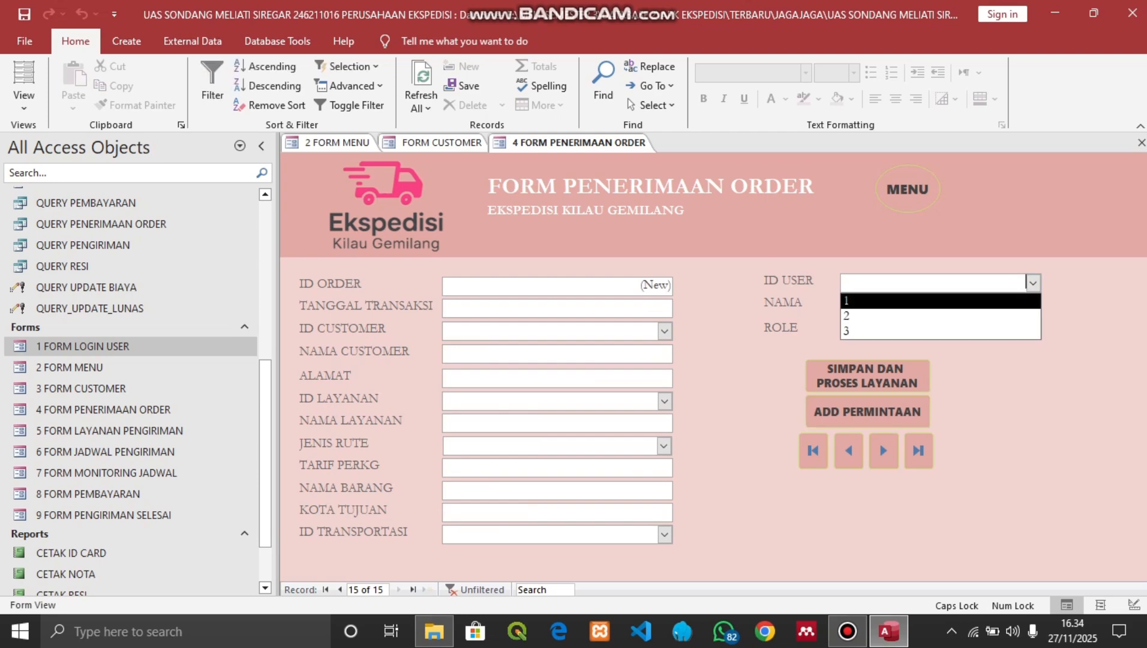
{"action": "key", "text": "Return"}
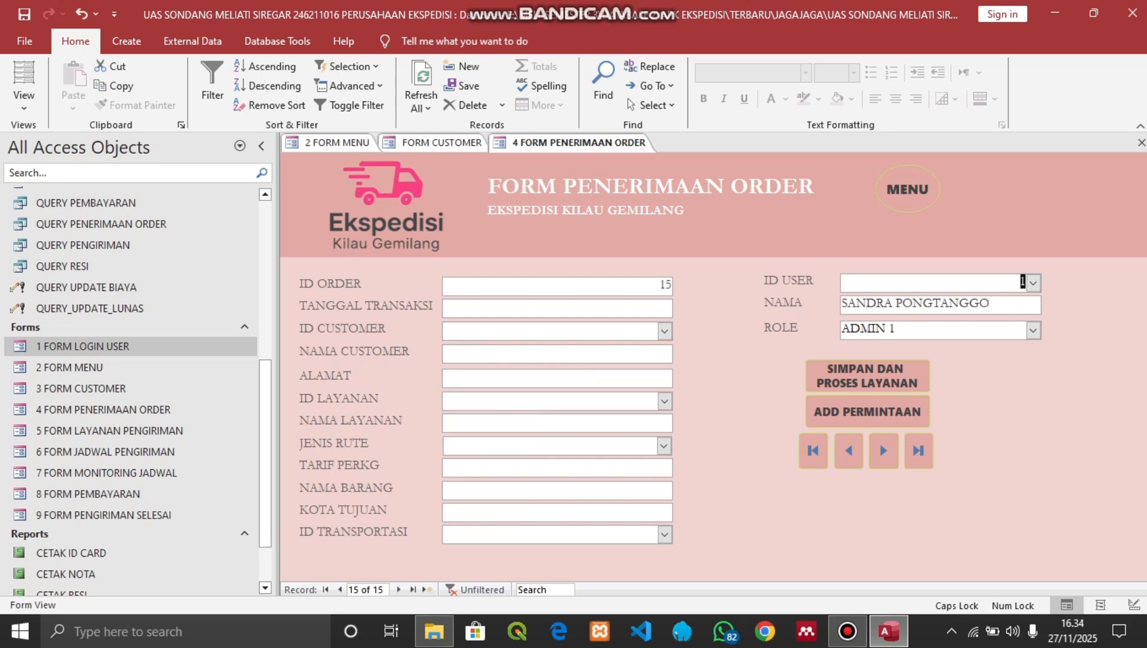
{"action": "left_click", "coordinate": [624, 307]}
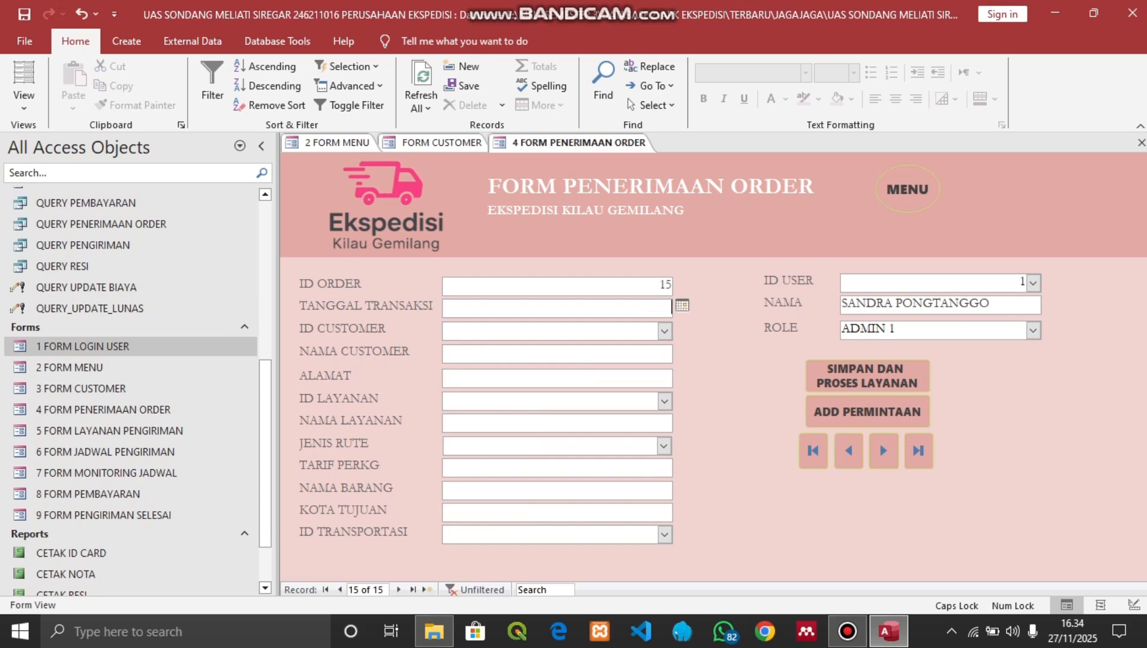
{"action": "left_click", "coordinate": [682, 306]}
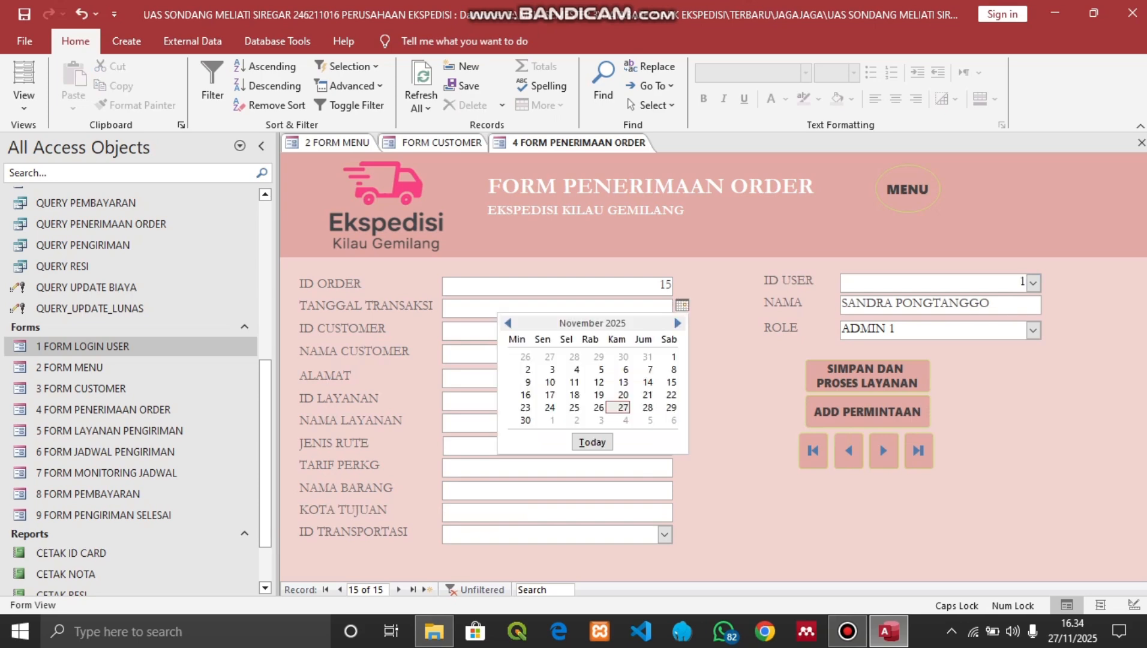
{"action": "left_click", "coordinate": [507, 323]}
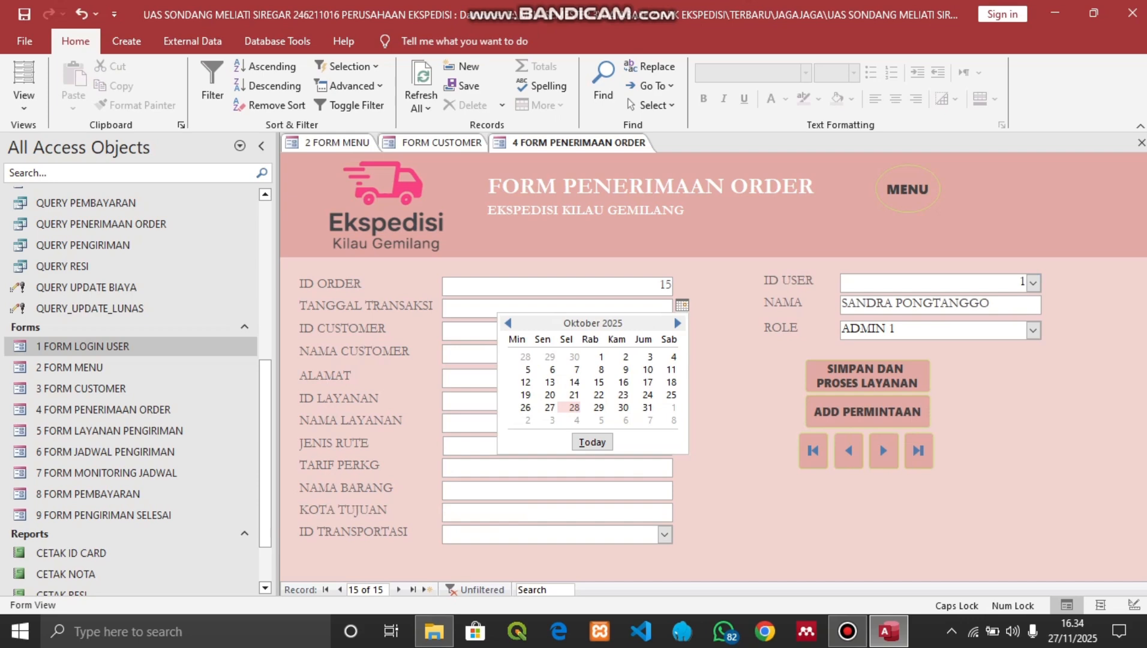
{"action": "left_click", "coordinate": [574, 407]}
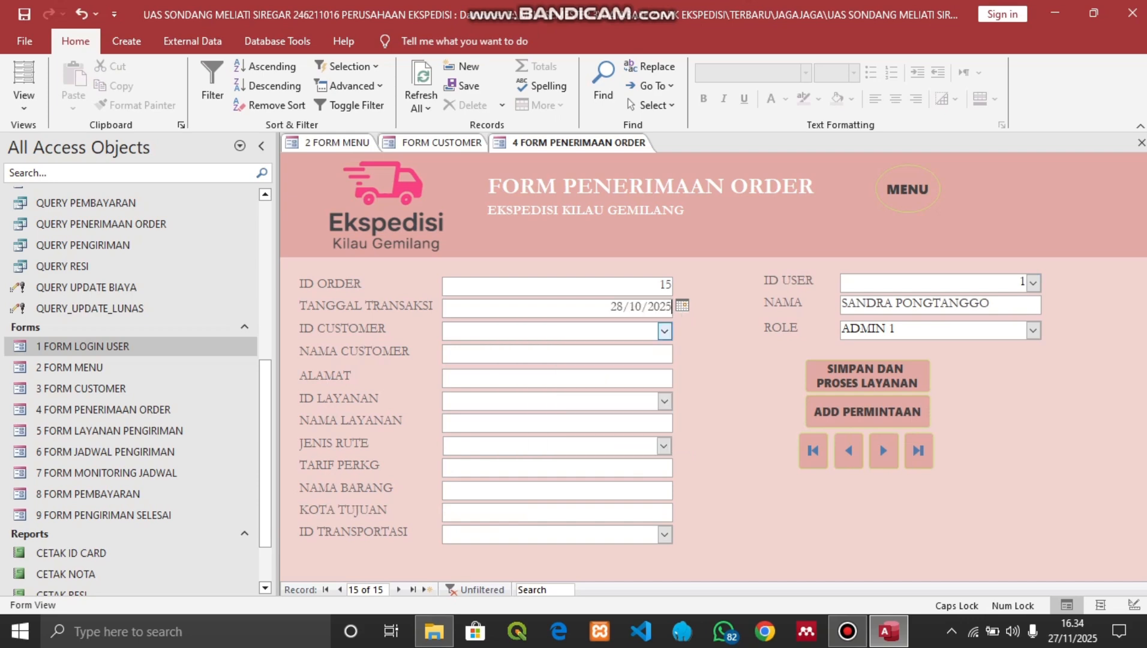
Set the order's customer to 15 and service to 3, EXPRESS DARAT
{"action": "left_click", "coordinate": [664, 331]}
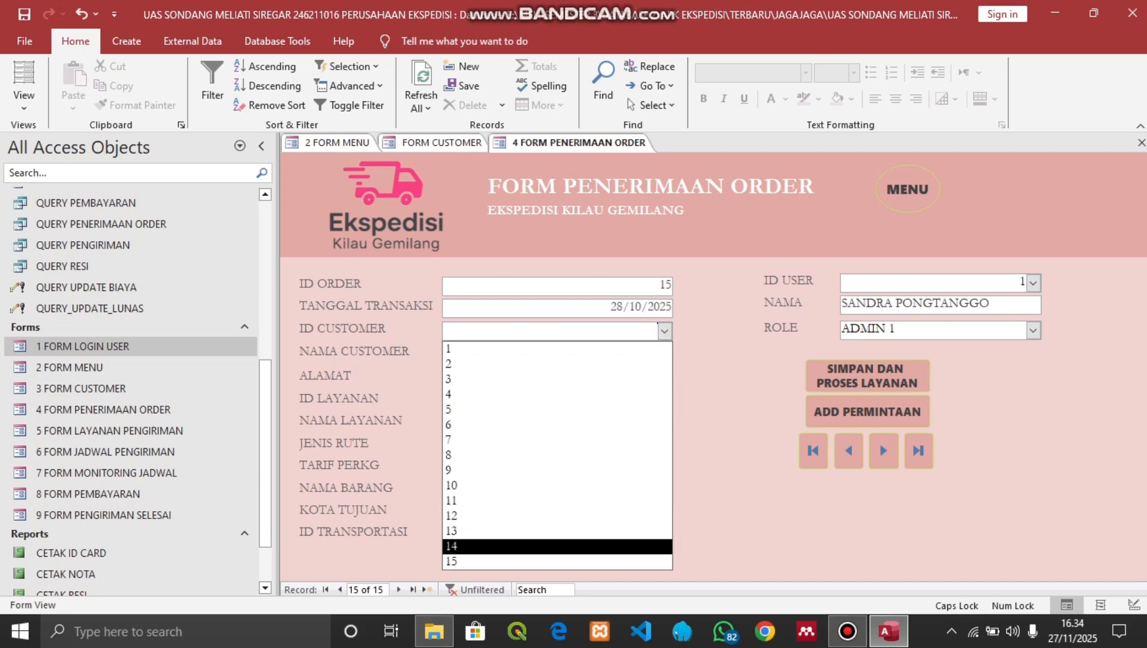
{"action": "key", "text": "Down"}
{"action": "key", "text": "Return"}
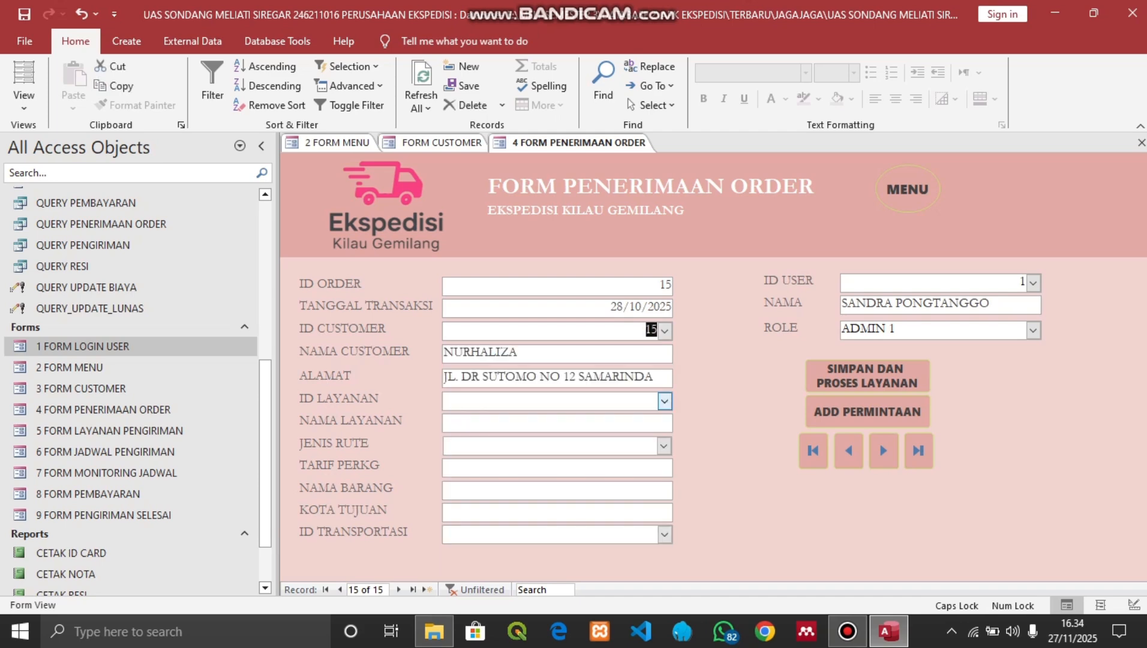
{"action": "left_click", "coordinate": [664, 401]}
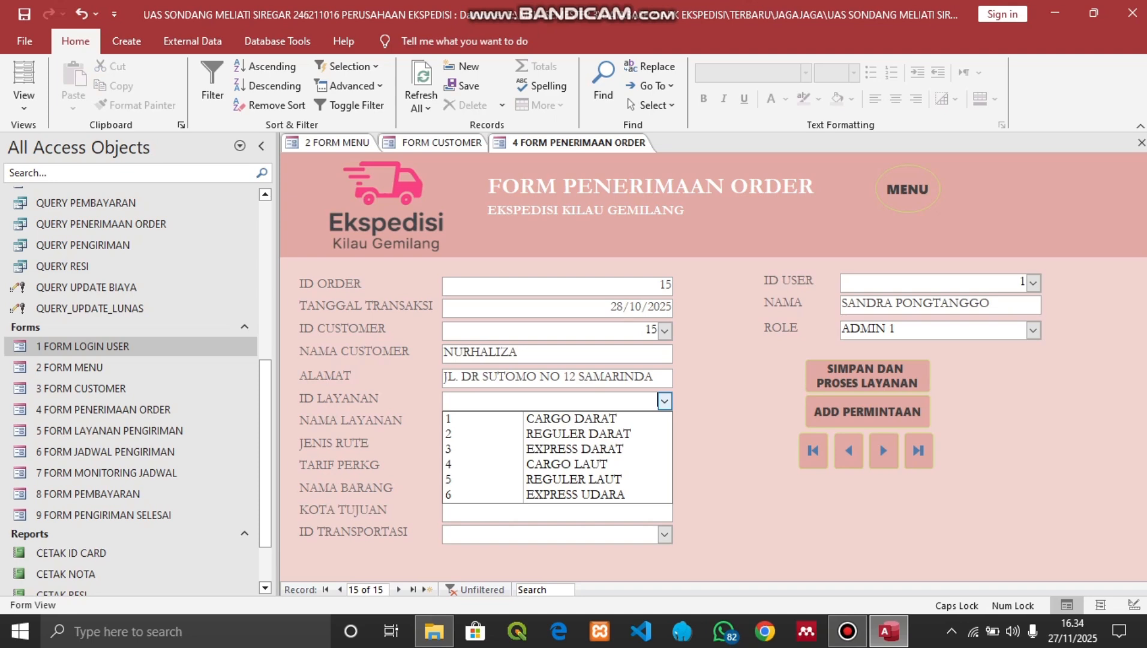
{"action": "key", "text": "Down"}
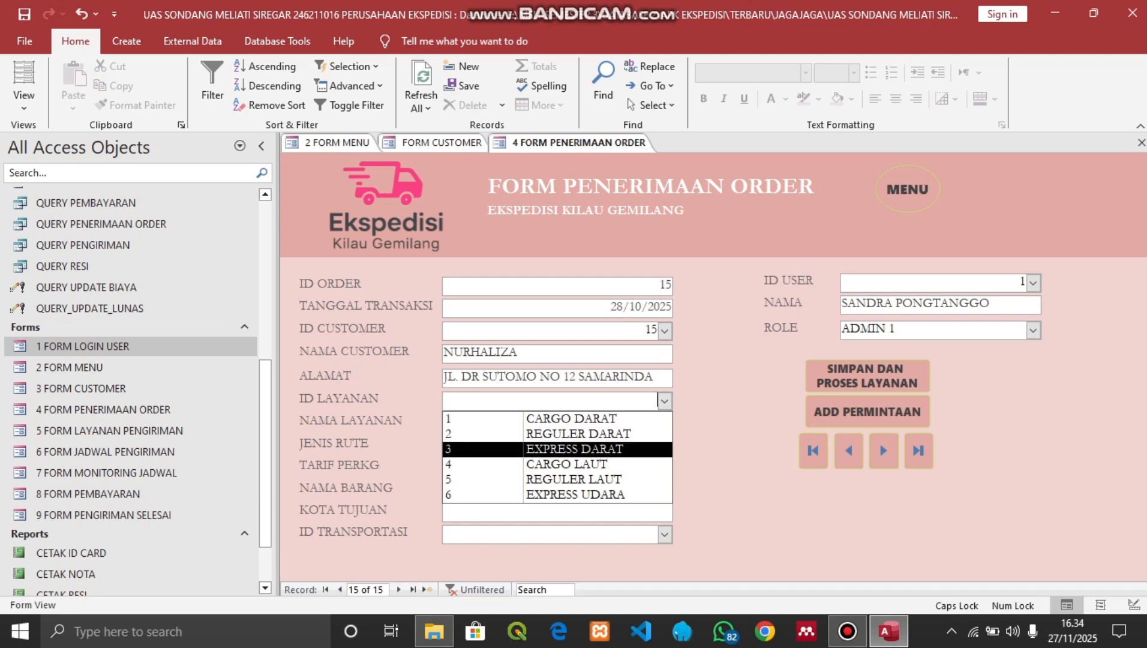
{"action": "key", "text": "Return"}
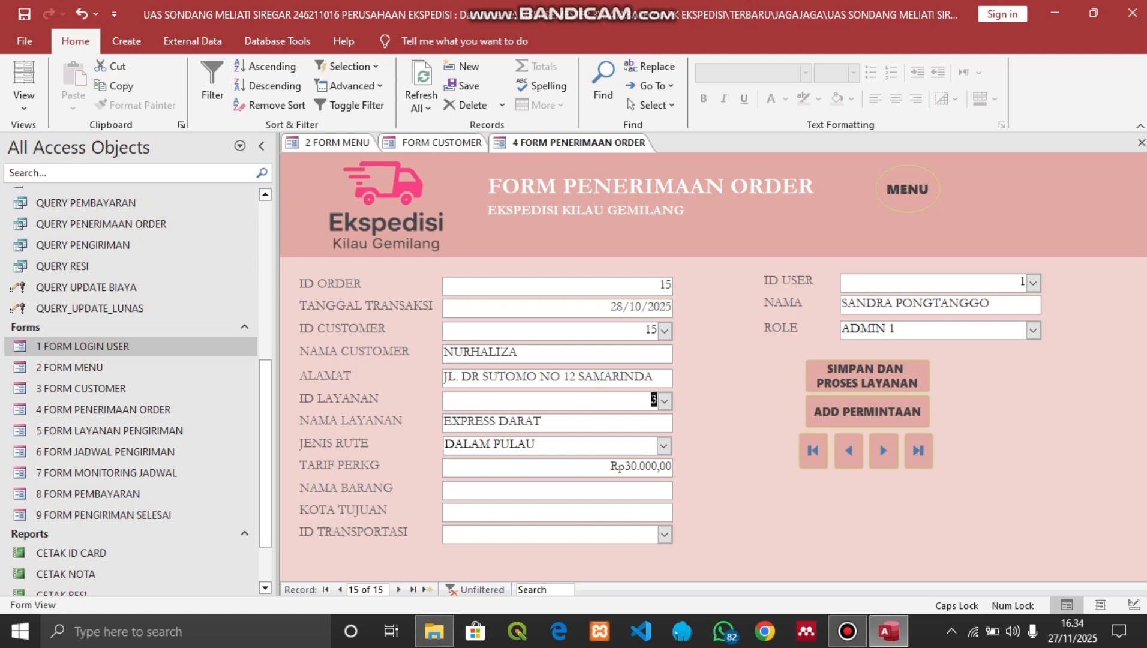
Enter item SPAREPART MOTOR to BALIKPAPAN by MOBIL BOX, then save and proceed to shipping
{"action": "left_click", "coordinate": [550, 490]}
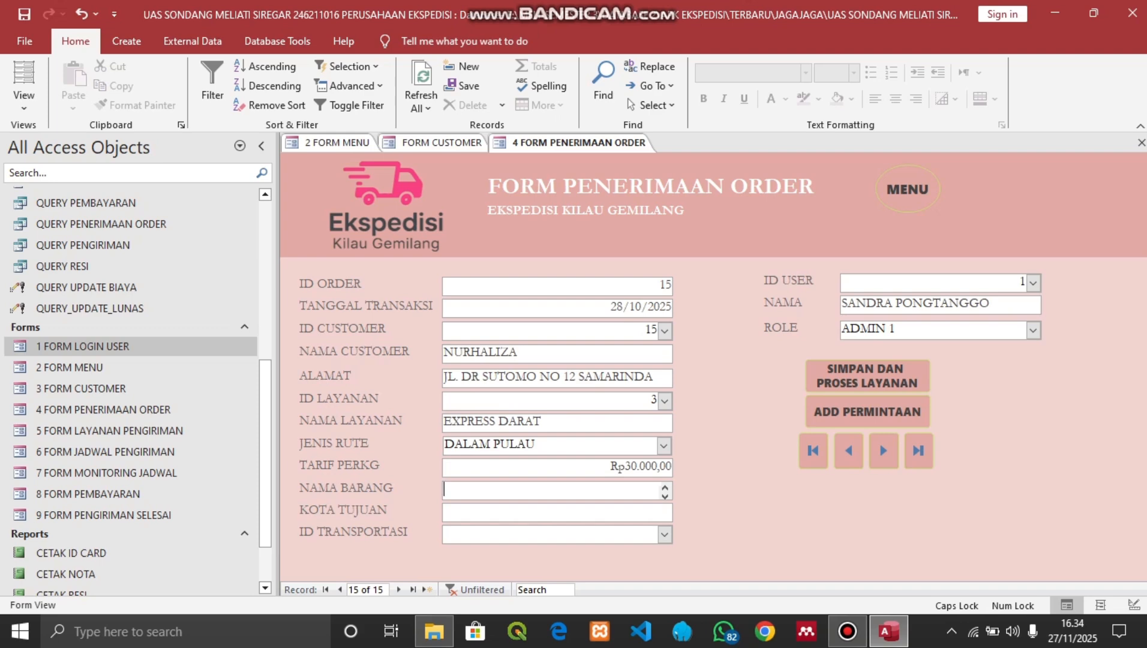
{"action": "type", "text": "SPAREPART"}
{"action": "type", "text": "MOTOR"}
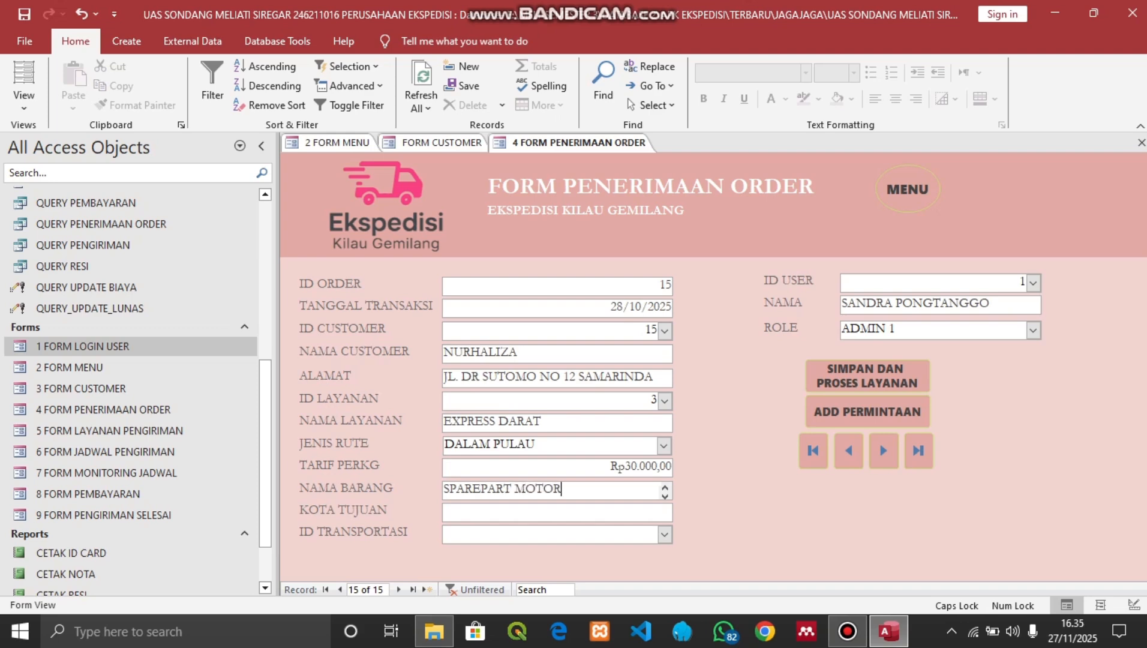
{"action": "key", "text": "Tab"}
{"action": "type", "text": "BALIKPAPAN"}
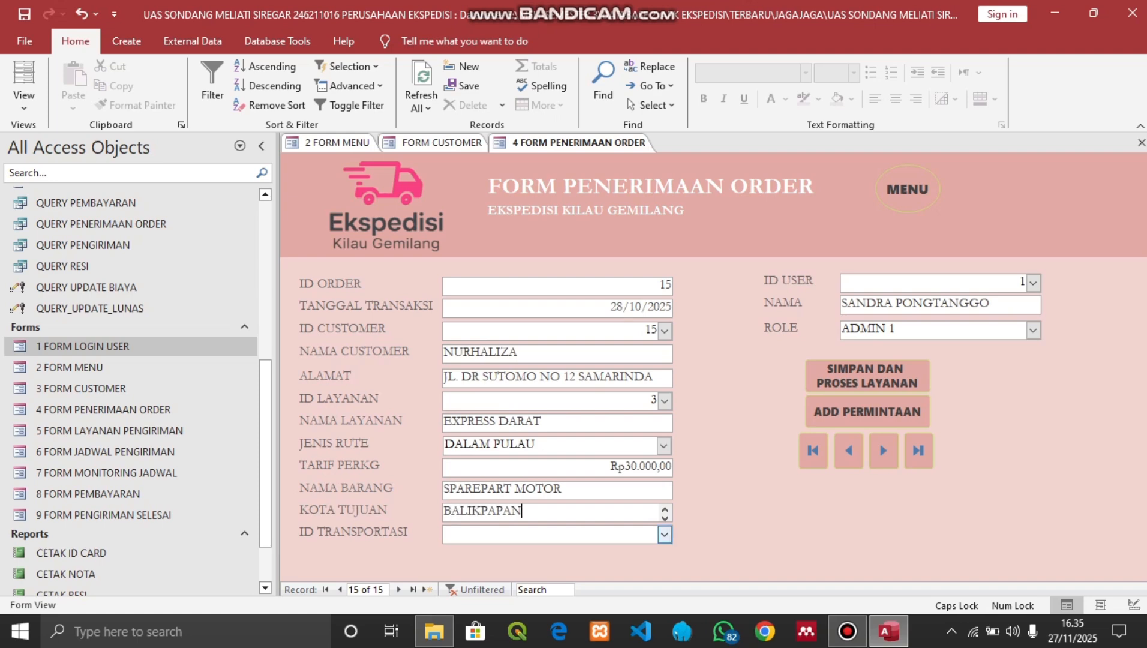
{"action": "left_click", "coordinate": [665, 535]}
{"action": "left_click", "coordinate": [479, 566]}
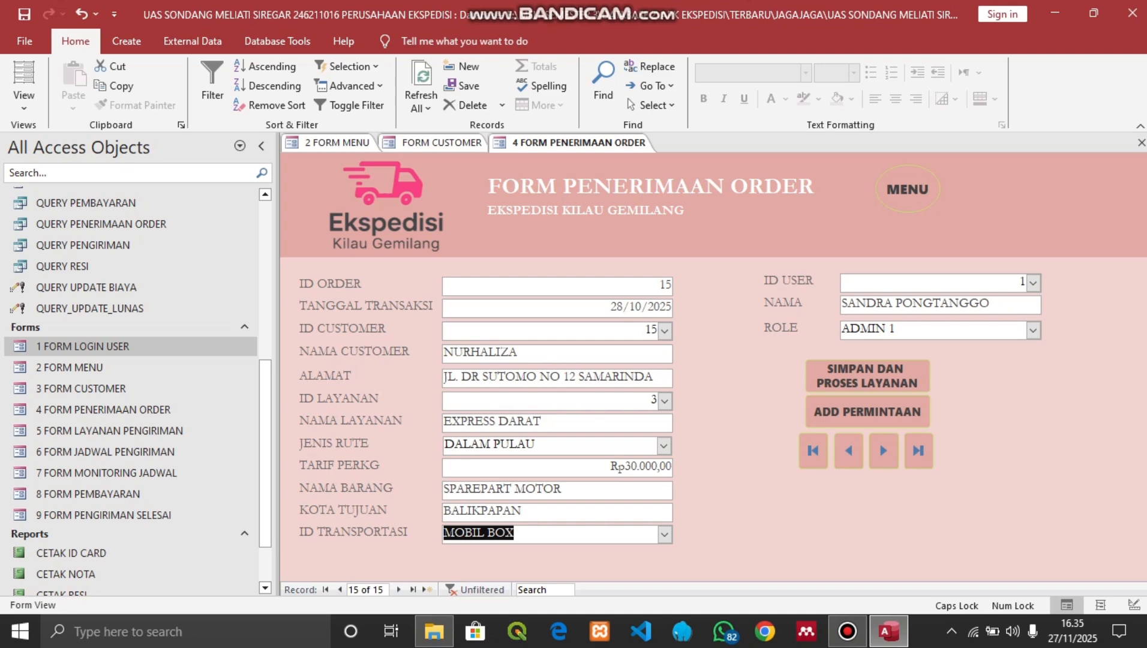
{"action": "left_click", "coordinate": [868, 376]}
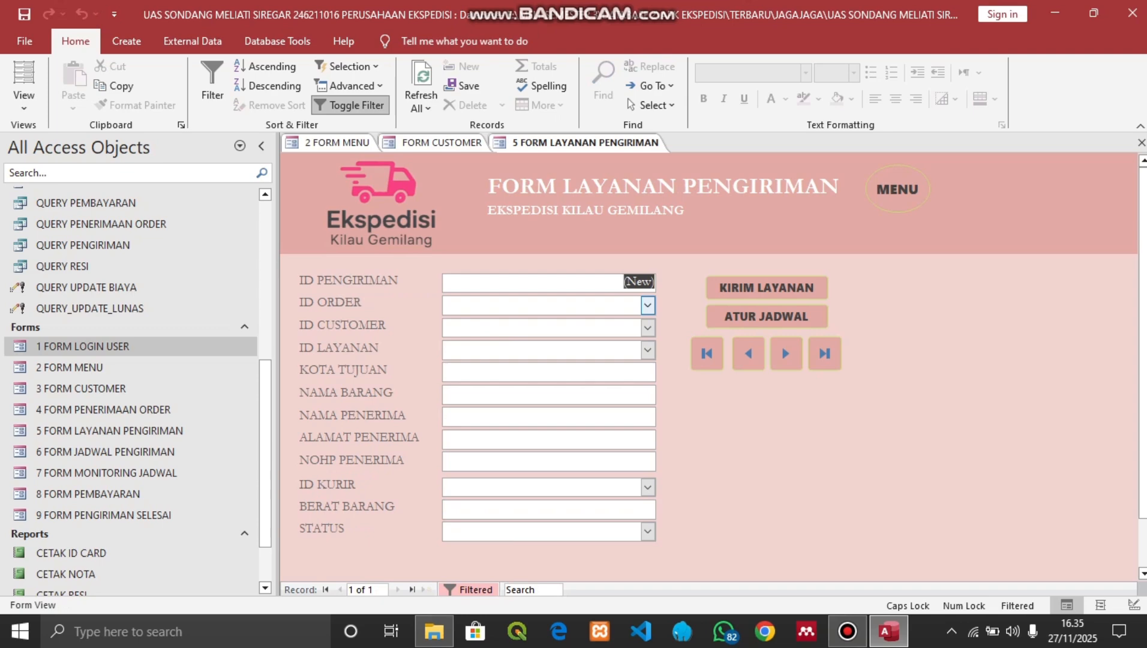
Select order 15 in the ID ORDER combo for the new shipment
{"action": "left_click", "coordinate": [647, 305]}
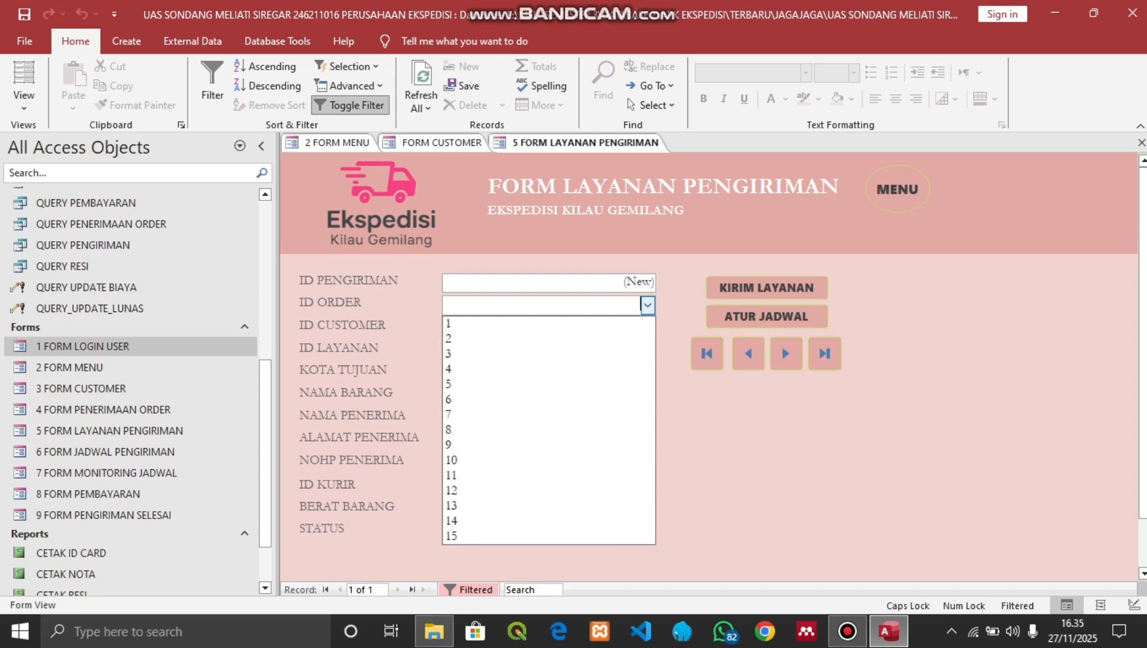
{"action": "key", "text": "Down"}
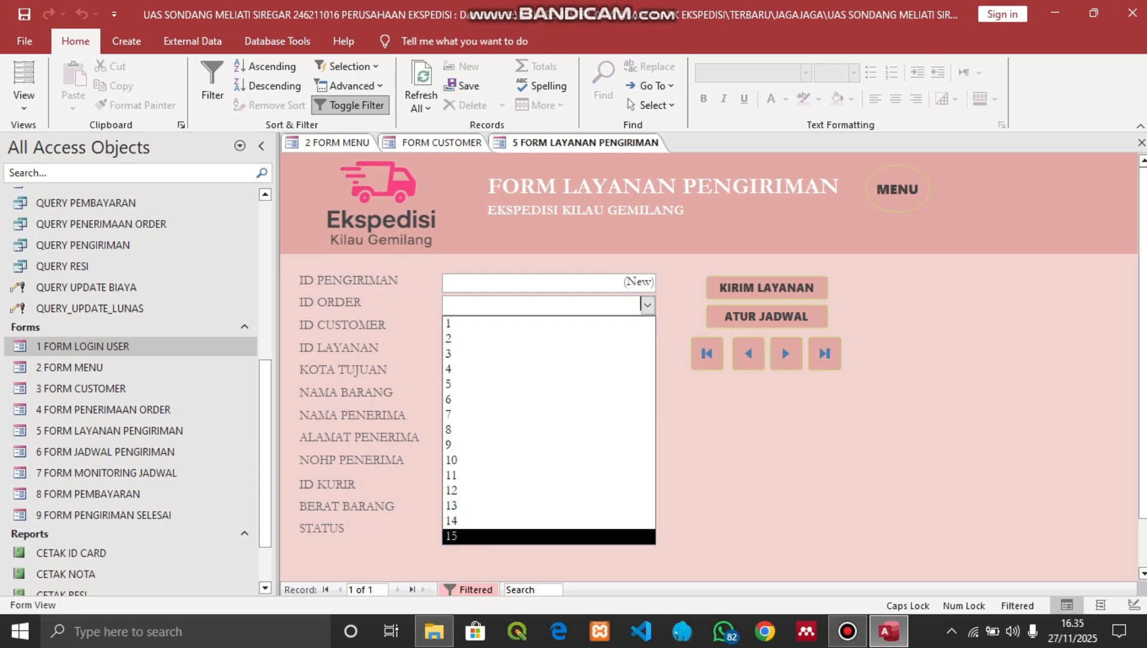
{"action": "key", "text": "Return"}
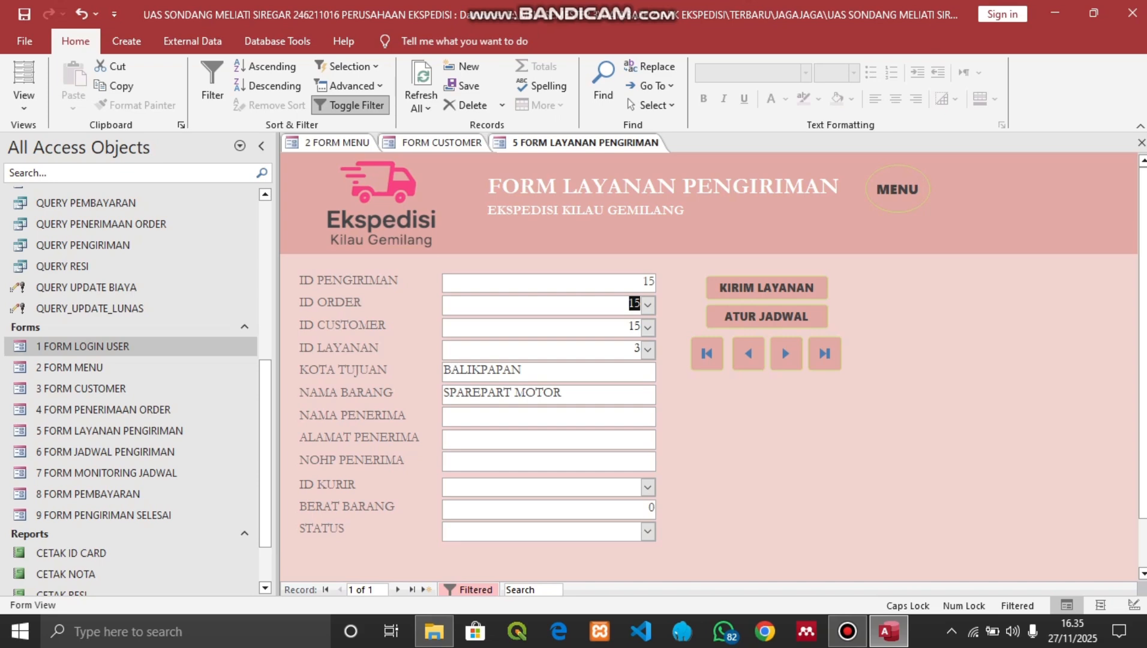
Enter the recipient's name, address and phone number
{"action": "left_click", "coordinate": [539, 417]}
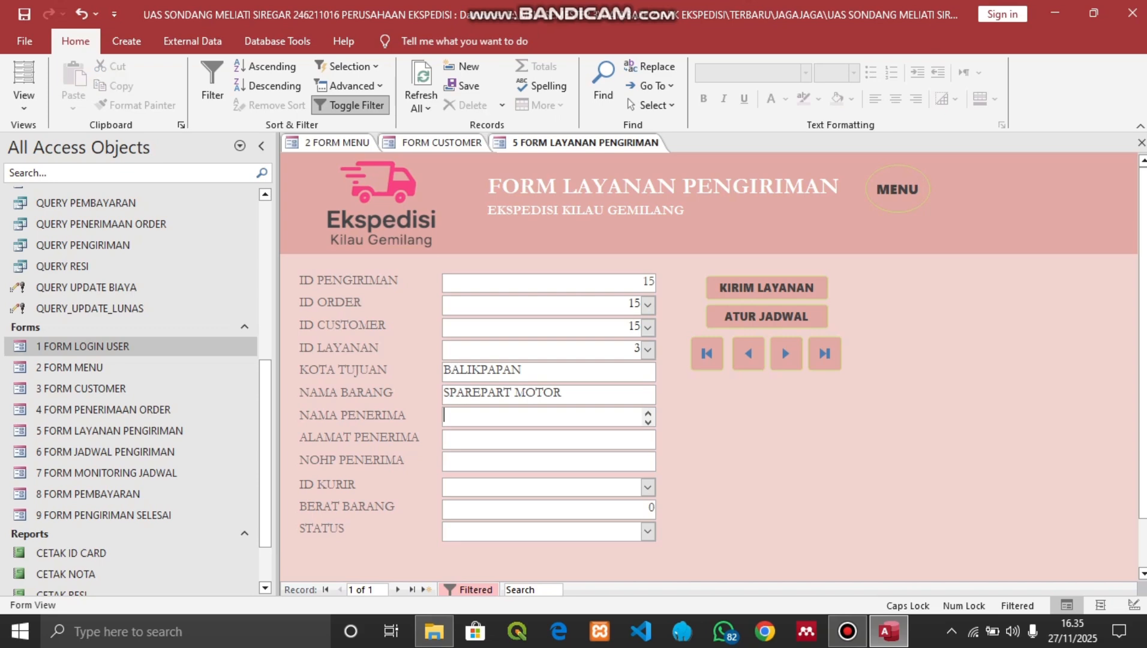
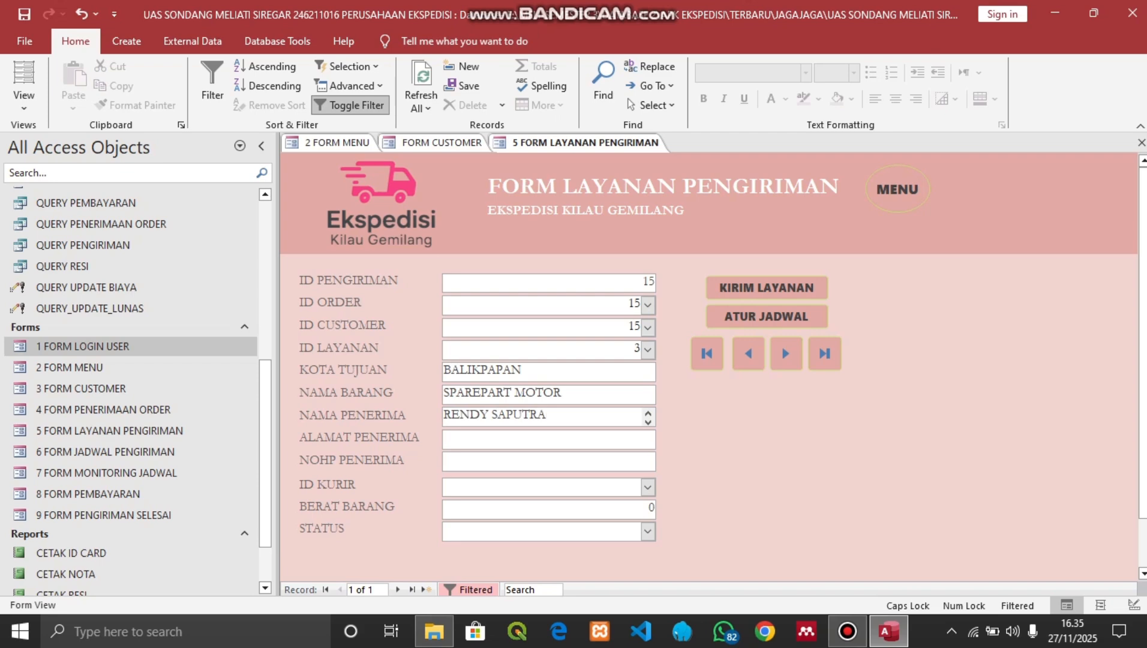
{"action": "key", "text": "Tab"}
{"action": "type", "text": "JL. MT "}
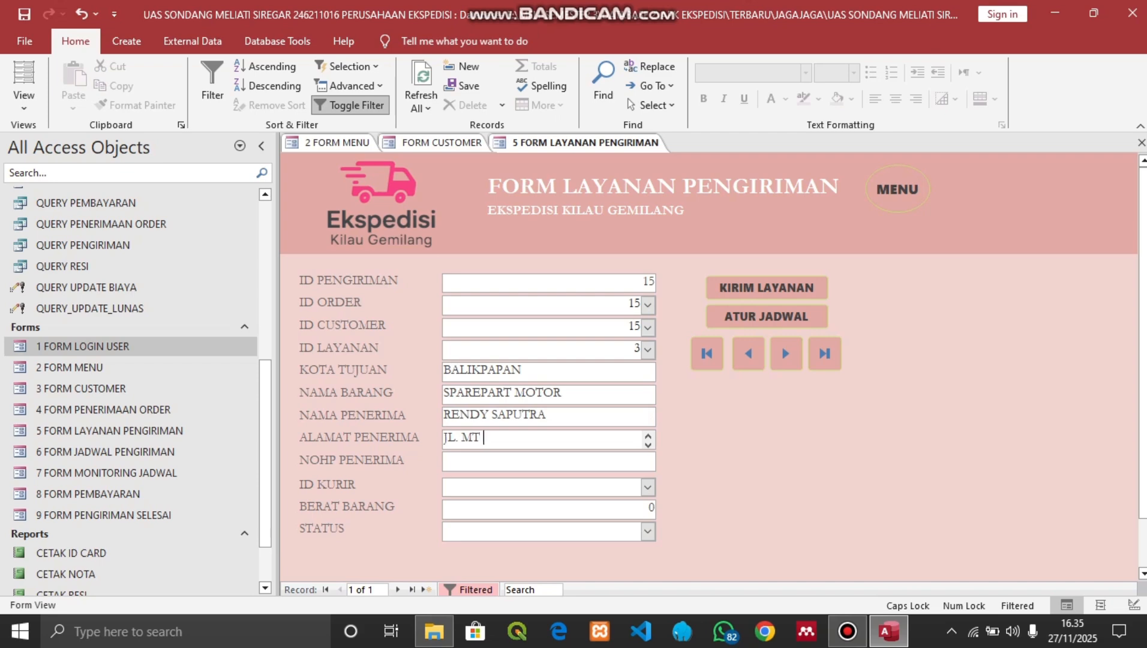
{"action": "type", "text": "HARYONO BALIKPAPAN"}
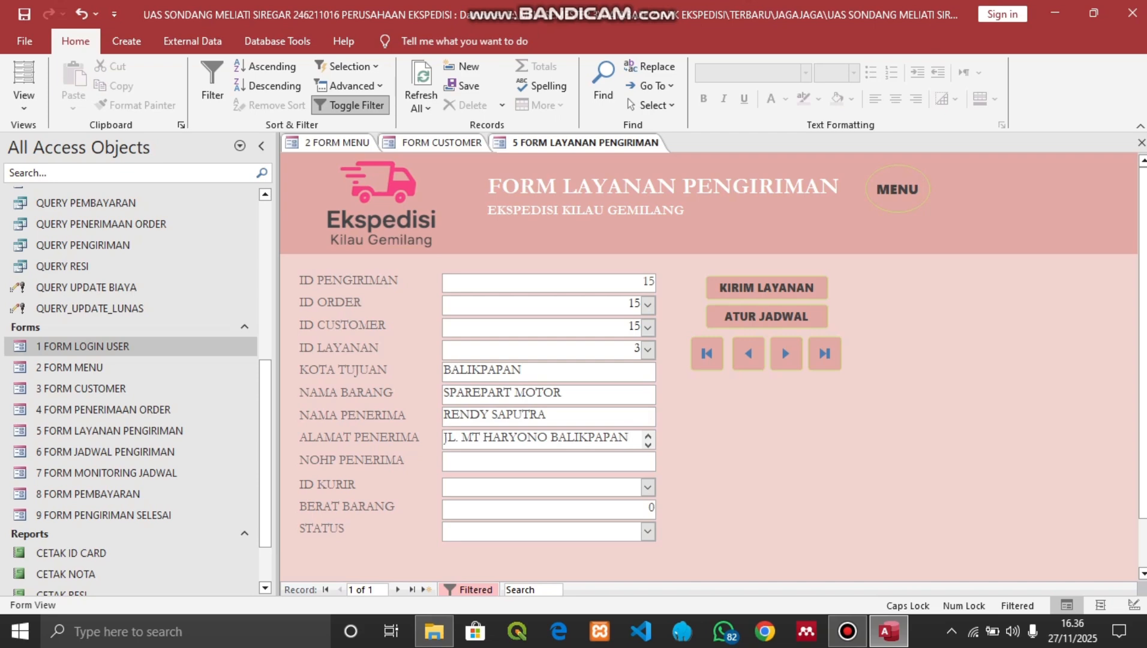
{"action": "key", "text": "Tab"}
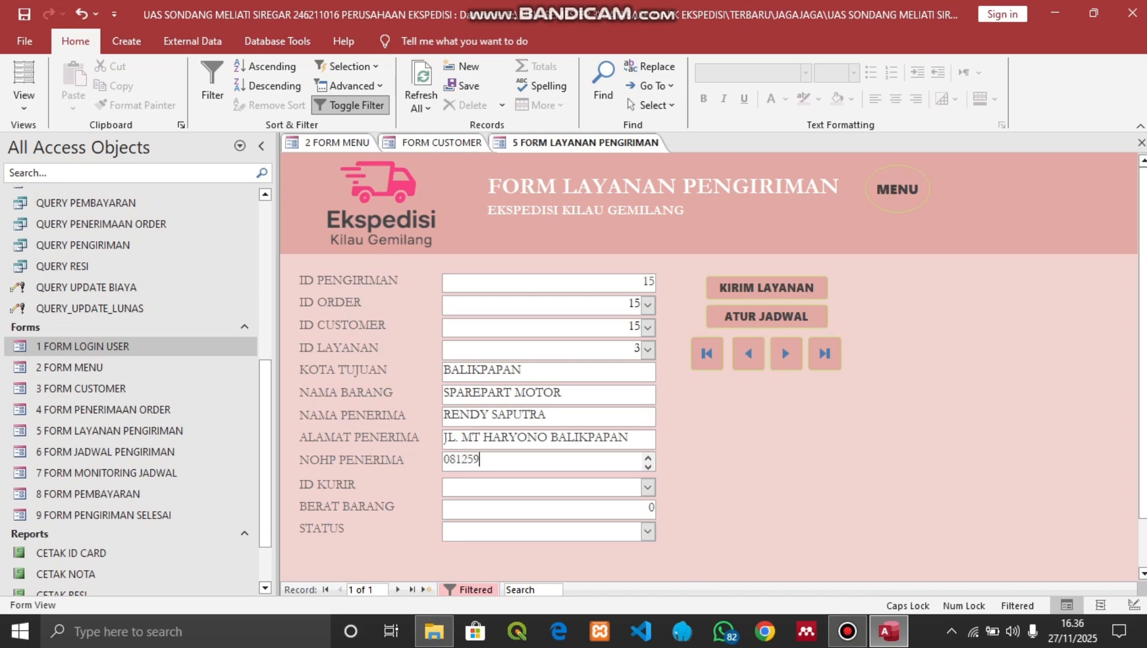
Give shipment 15 courier 1, item weight 8 and status DITERIMA
{"action": "left_click", "coordinate": [648, 486]}
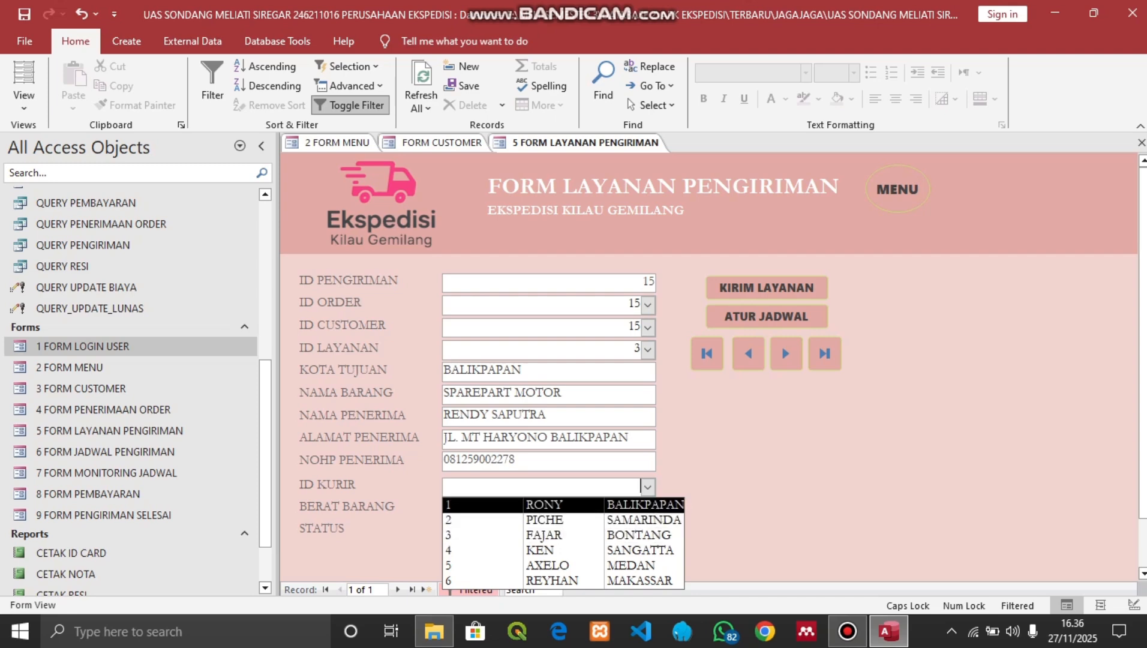
{"action": "left_click", "coordinate": [545, 505]}
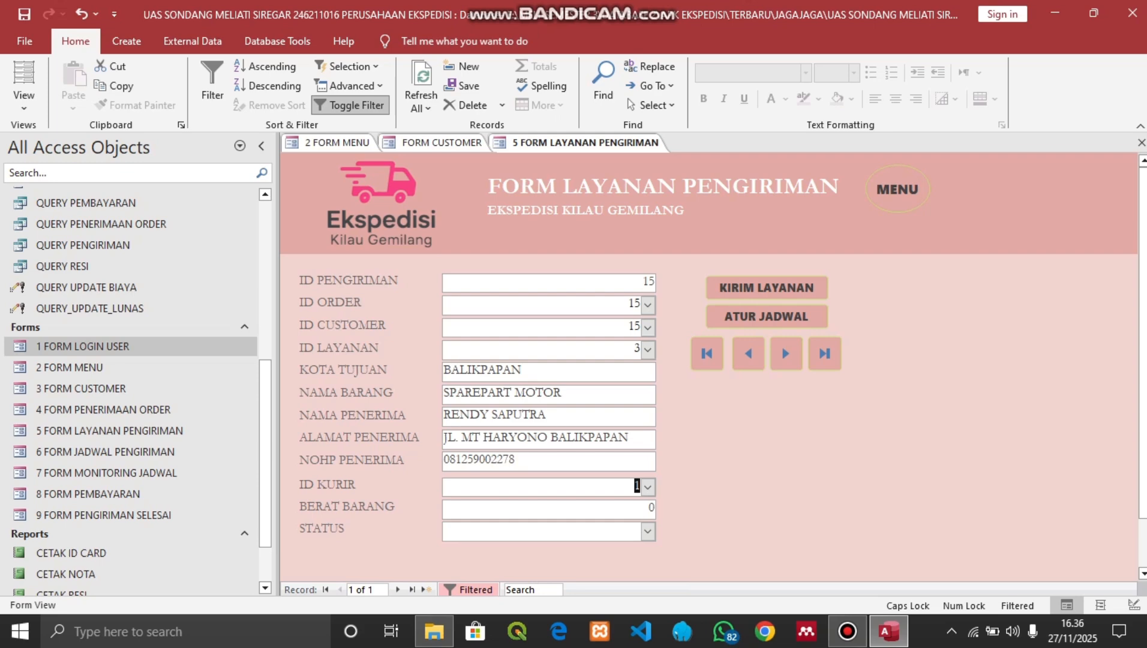
{"action": "key", "text": "Tab"}
{"action": "type", "text": "8"}
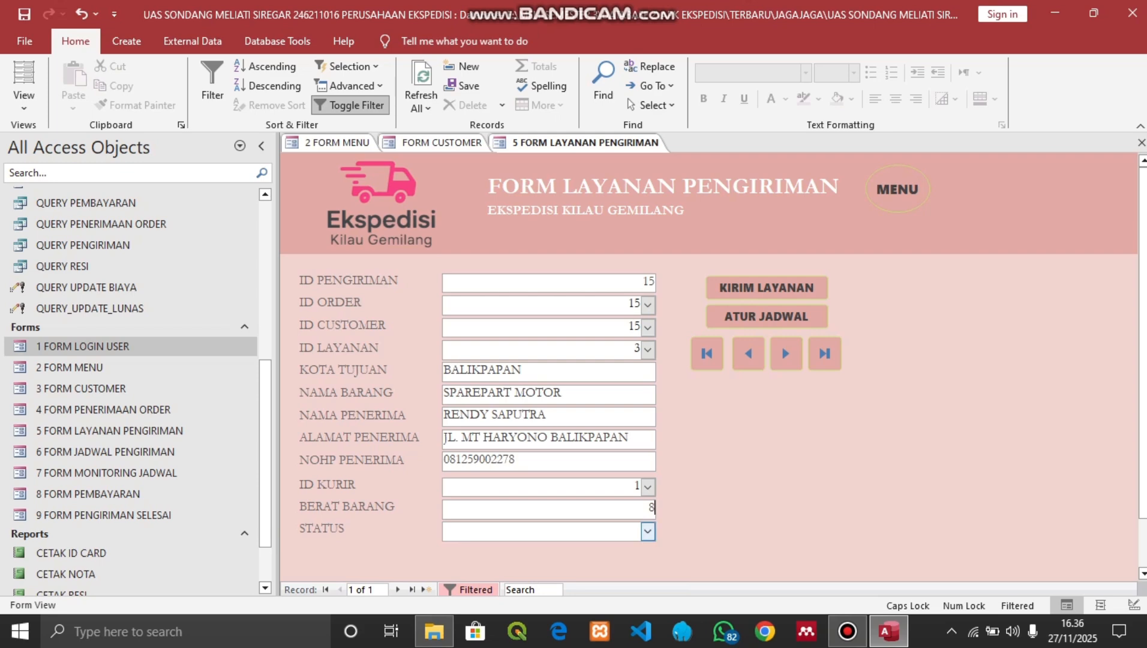
{"action": "left_click", "coordinate": [647, 531]}
{"action": "left_click", "coordinate": [473, 550]}
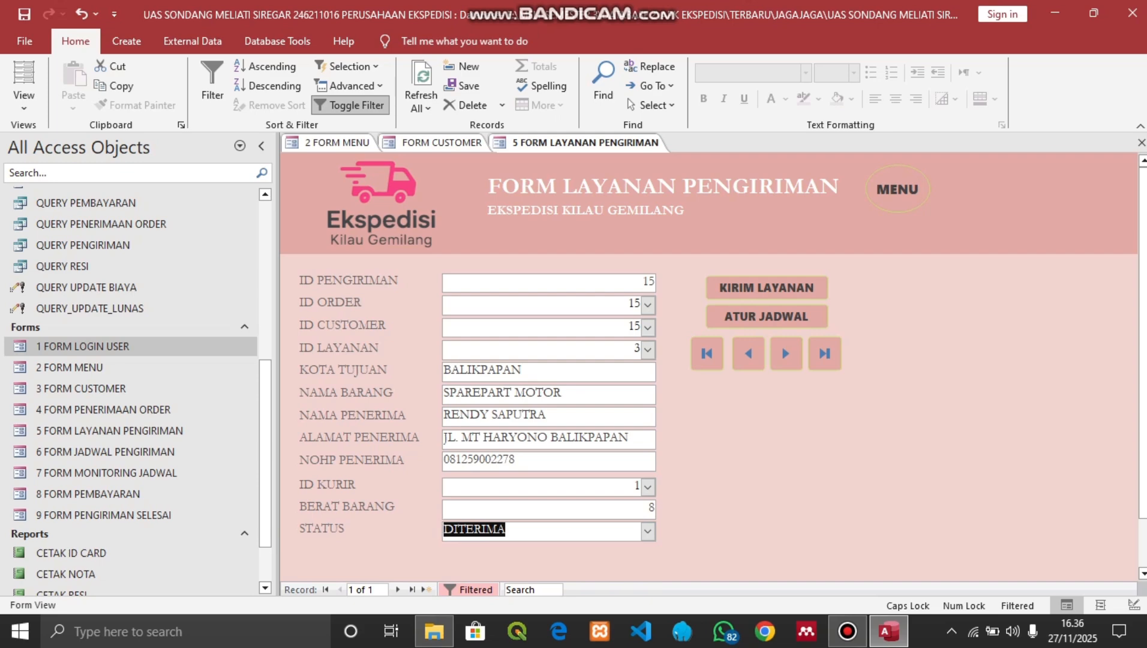
{"action": "key", "text": "Tab"}
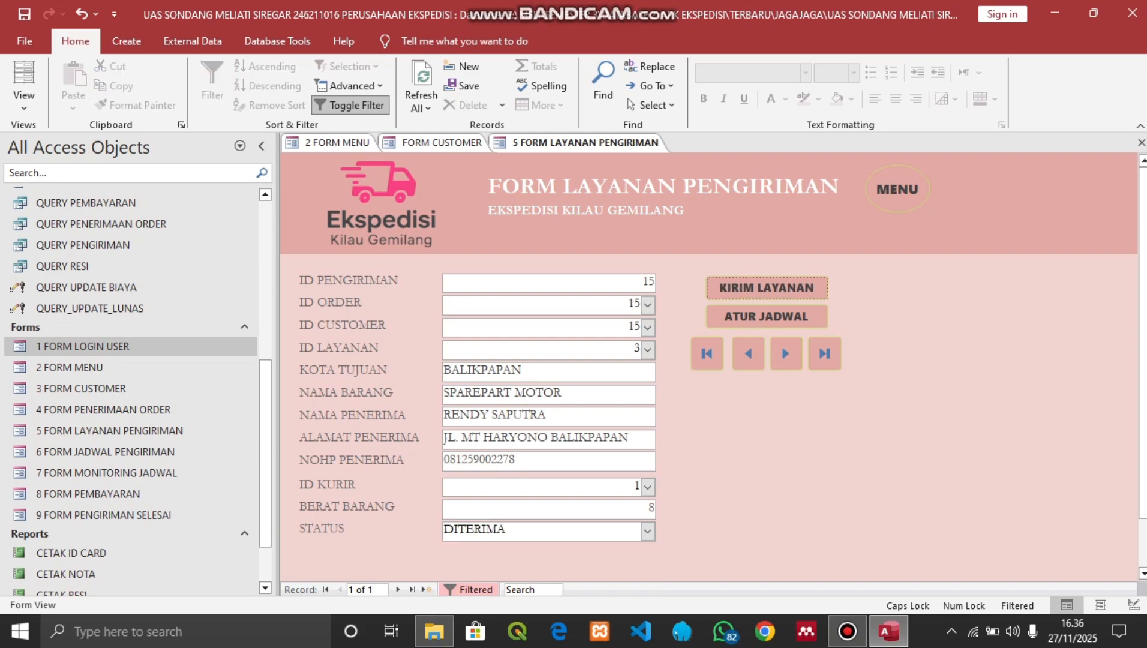
Open the schedule for shipment 15 via ATUR JADWAL and search it down to schedule 15
{"action": "left_click", "coordinate": [767, 317]}
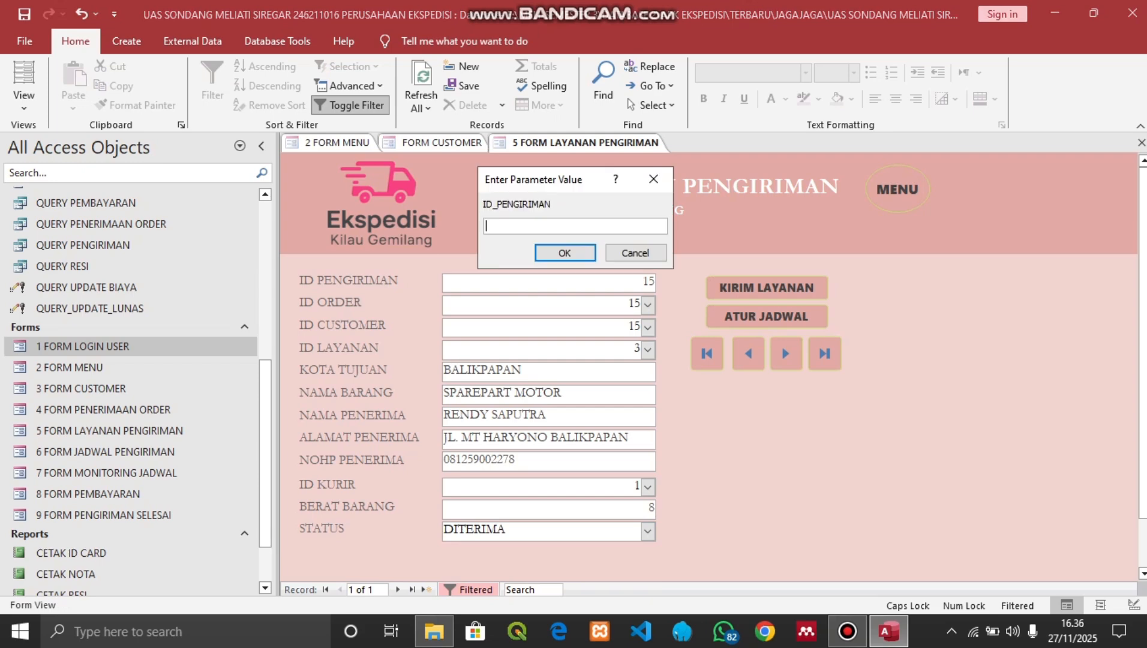
{"action": "type", "text": "15"}
{"action": "key", "text": "Return"}
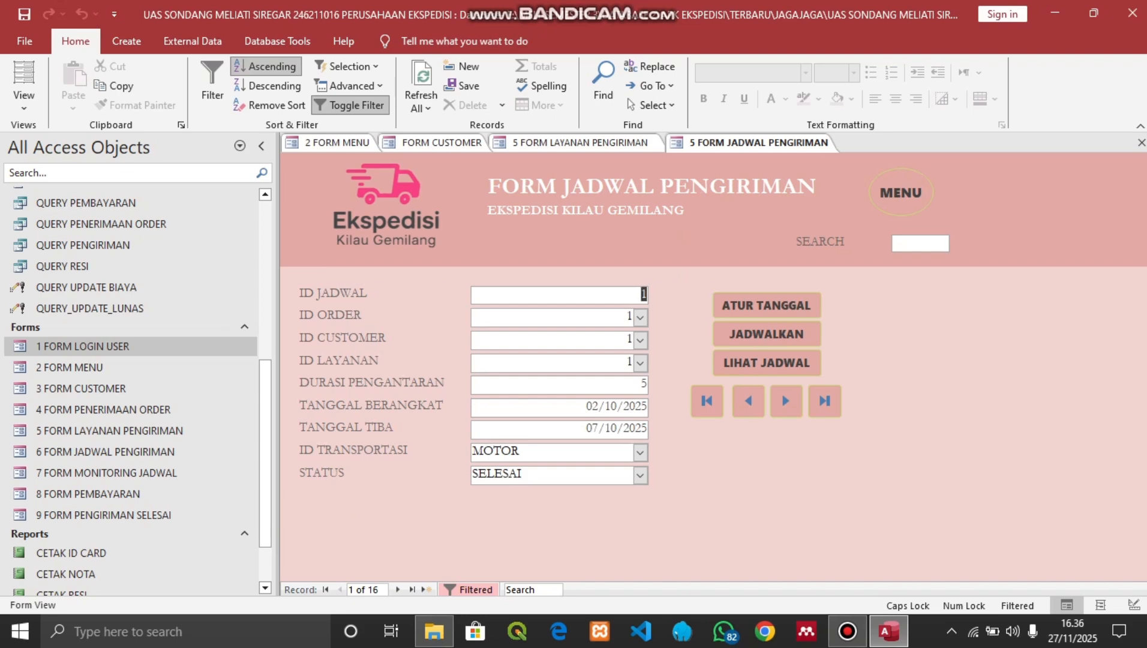
{"action": "left_click", "coordinate": [920, 243]}
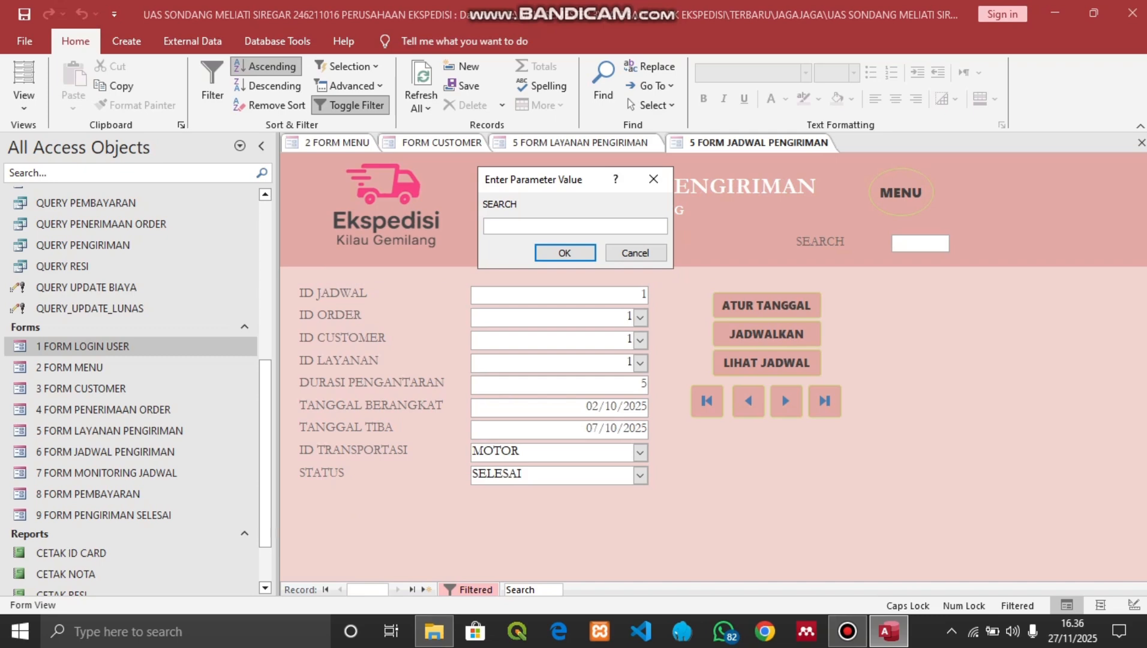
{"action": "type", "text": "15"}
{"action": "key", "text": "Return"}
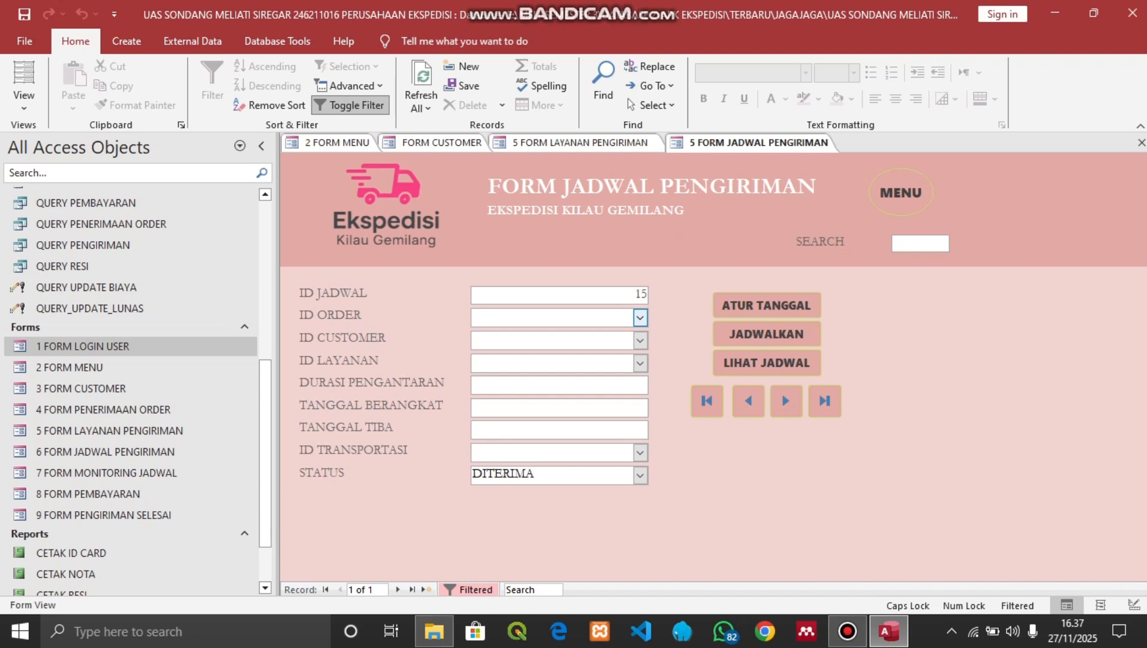
Pick order 15 for the schedule and set its departure date to 29/10/2025
{"action": "left_click", "coordinate": [640, 317]}
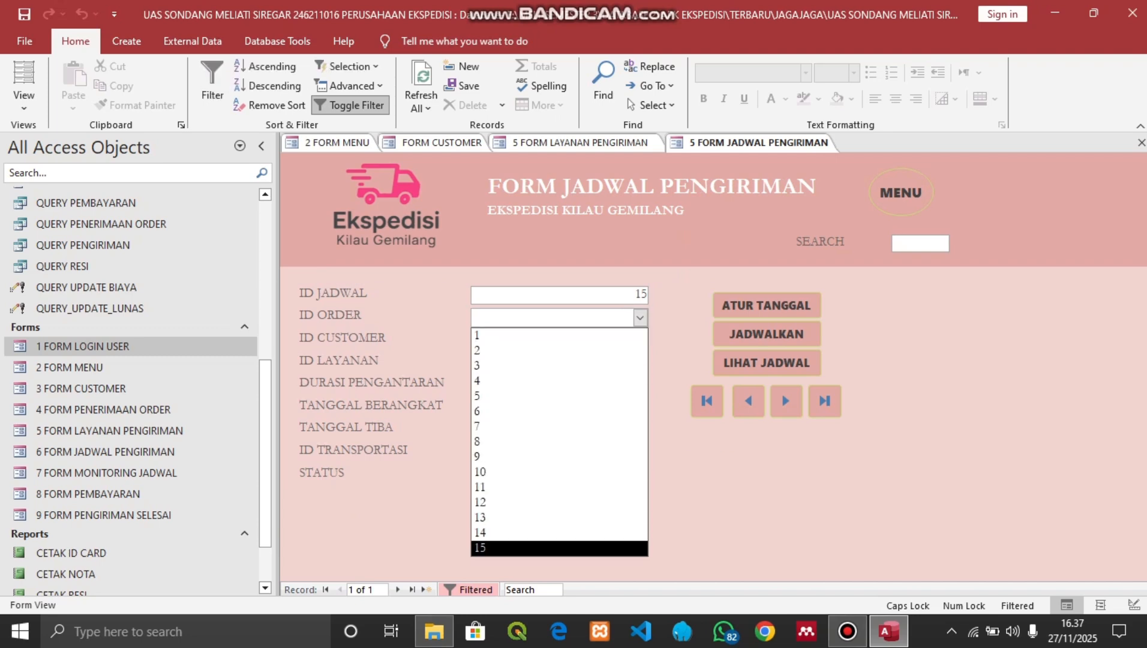
{"action": "left_click", "coordinate": [539, 547]}
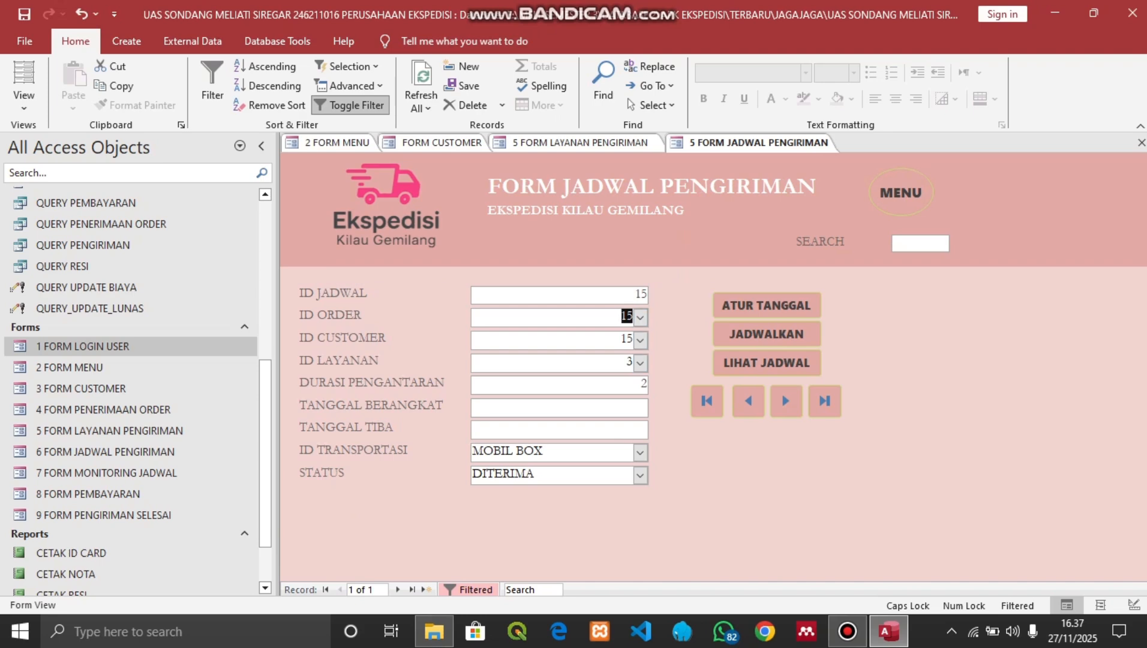
{"action": "left_click", "coordinate": [600, 408]}
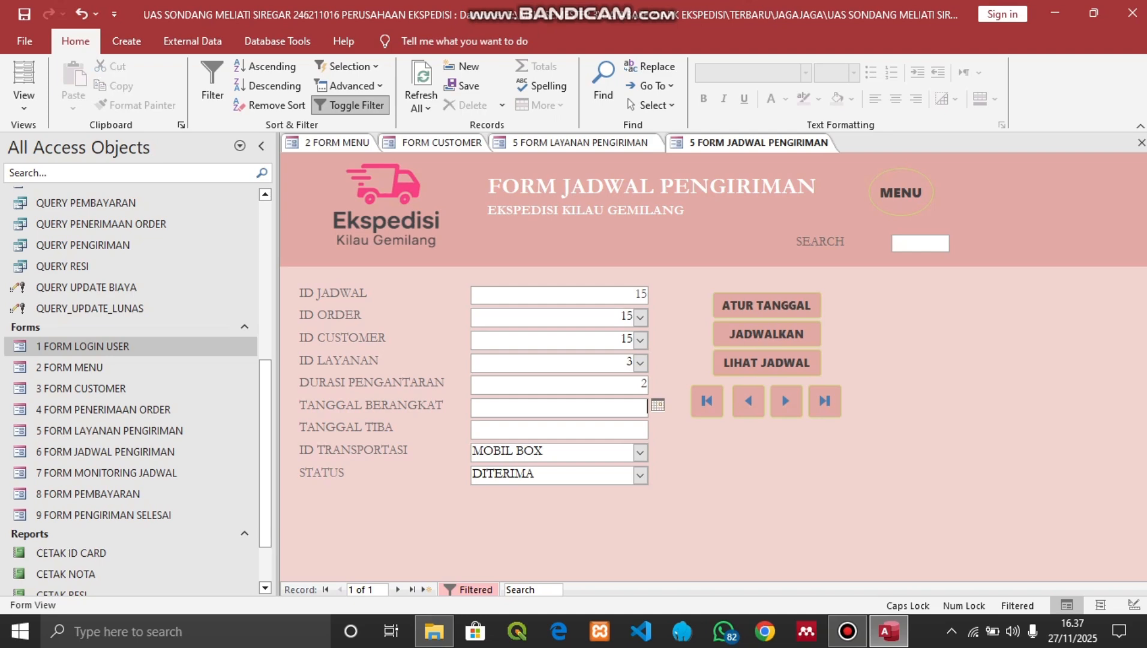
{"action": "left_click", "coordinate": [657, 405]}
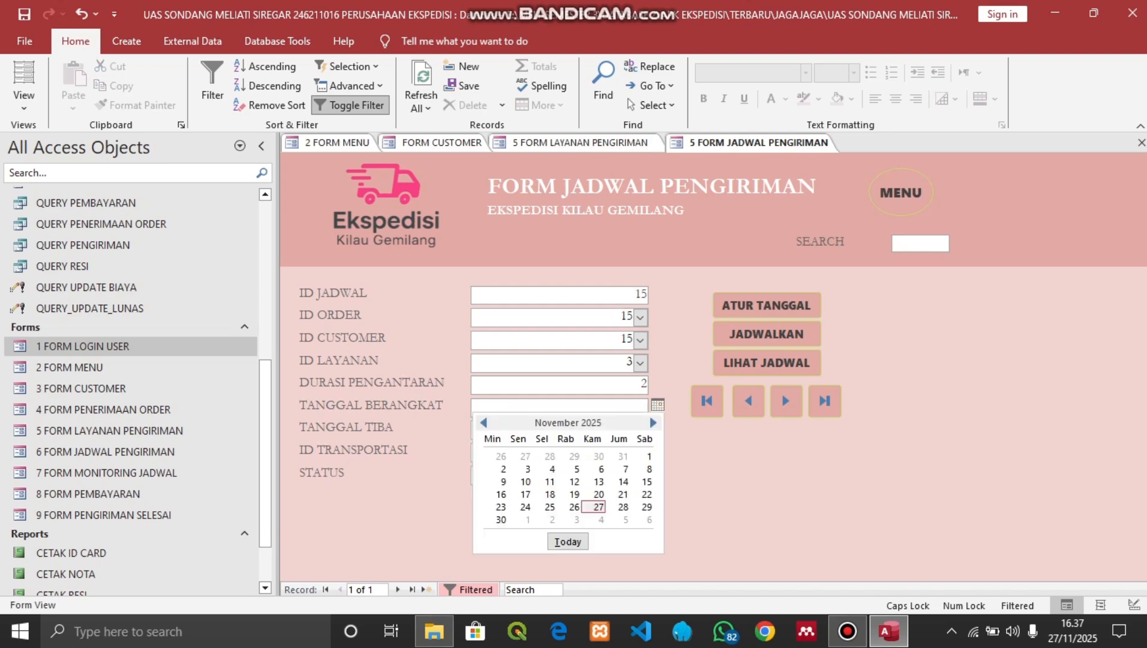
{"action": "left_click", "coordinate": [484, 422]}
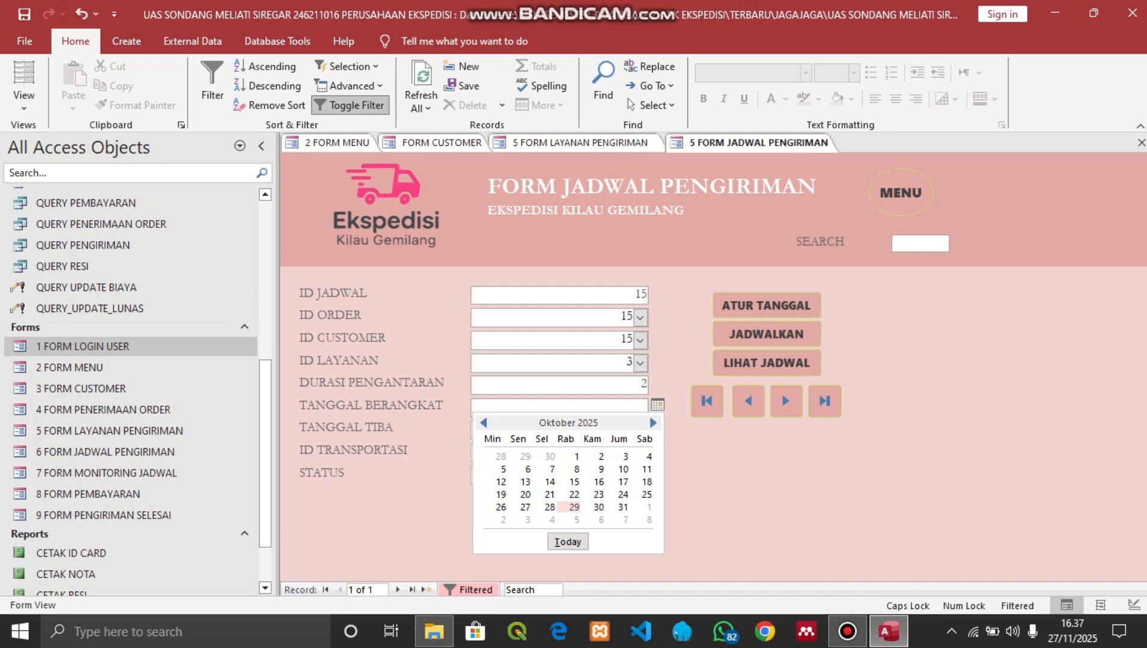
{"action": "left_click", "coordinate": [574, 506]}
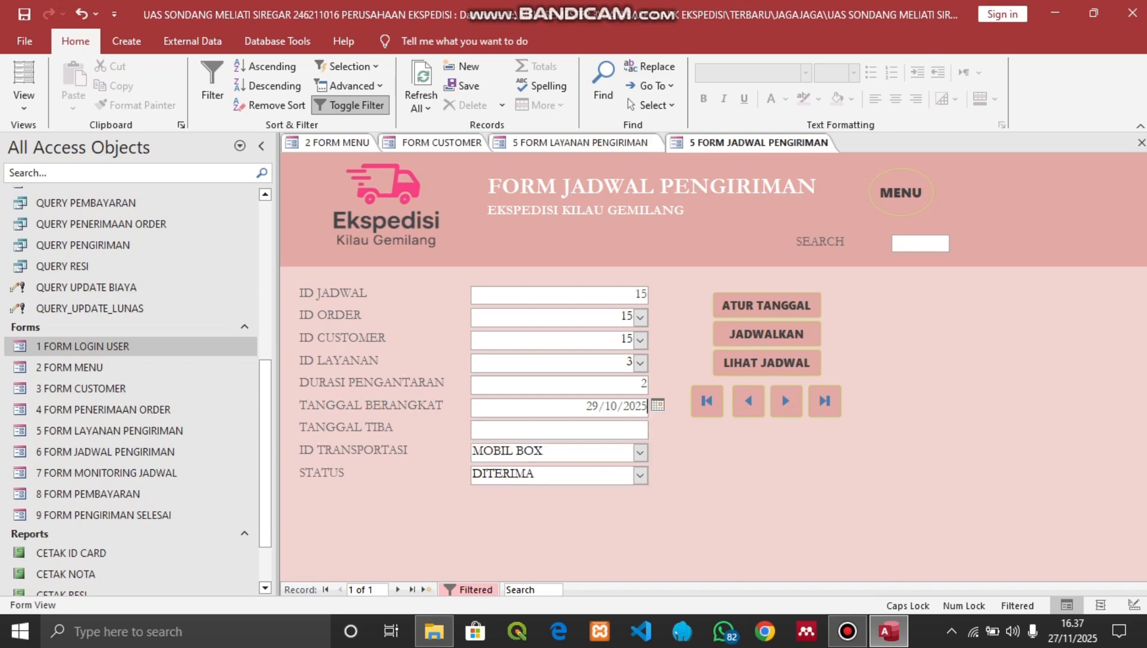
Fill arrival date 31/10/2025, mark the schedule DIJADWALKAN, and view it in monitoring
{"action": "left_click", "coordinate": [605, 428]}
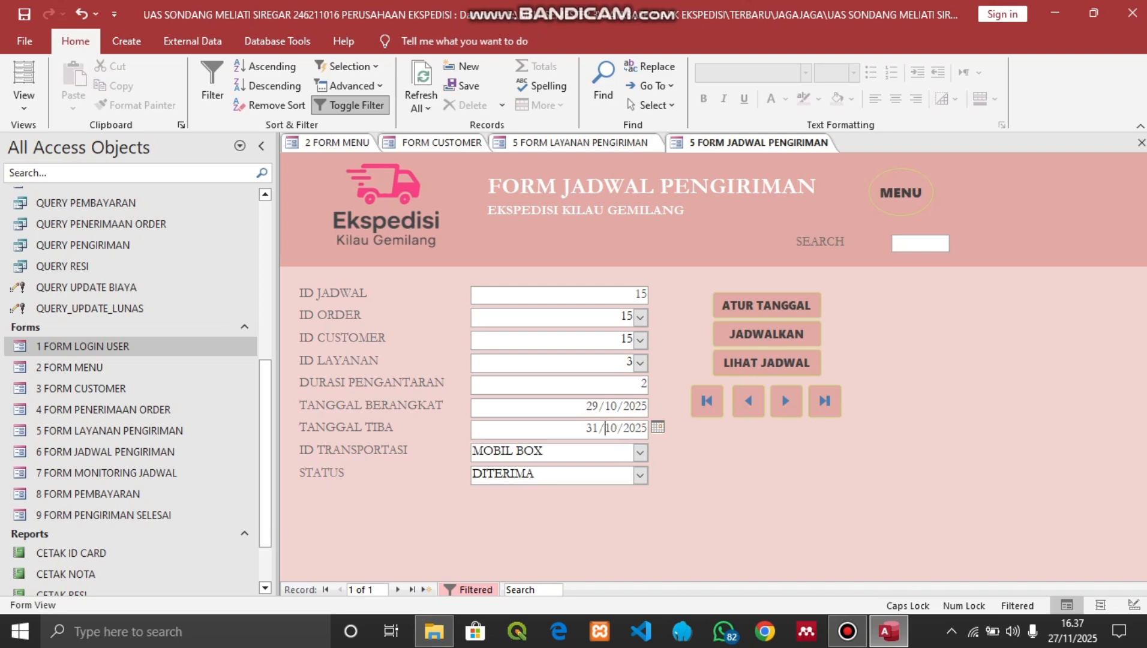
{"action": "left_click", "coordinate": [766, 333]}
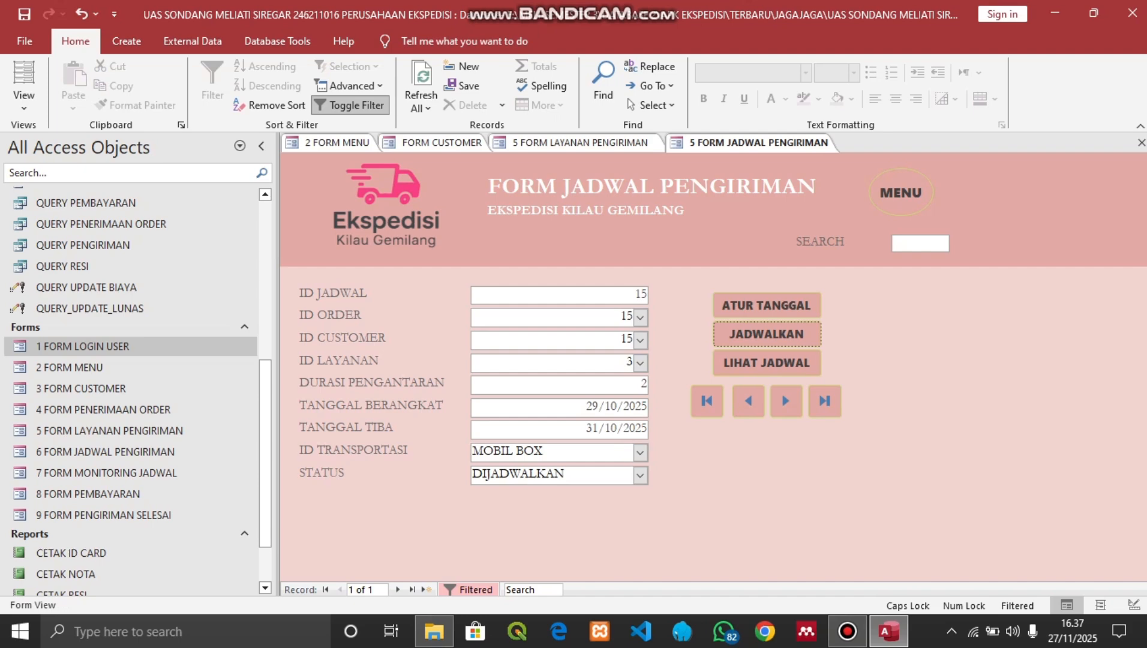
{"action": "left_click", "coordinate": [766, 362]}
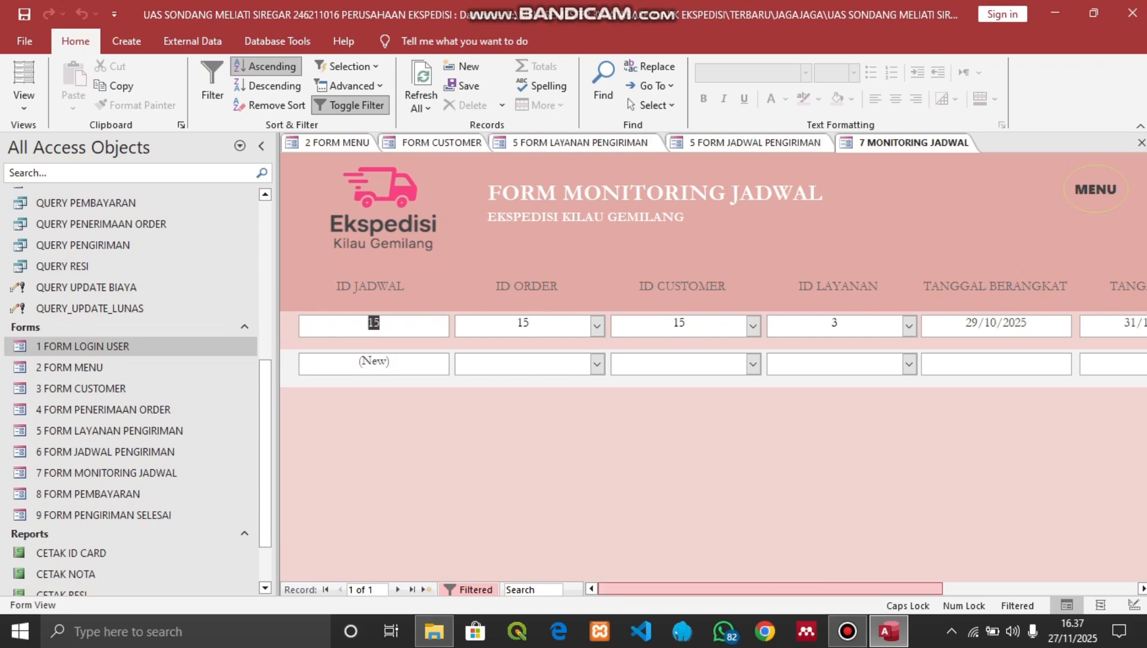
Scroll right to confirm schedule 15's TANGAL TIBA and DIJADWALKAN status, then return to the menu
{"action": "left_click_drag", "start_coordinate": [770, 588], "coordinate": [964, 588]}
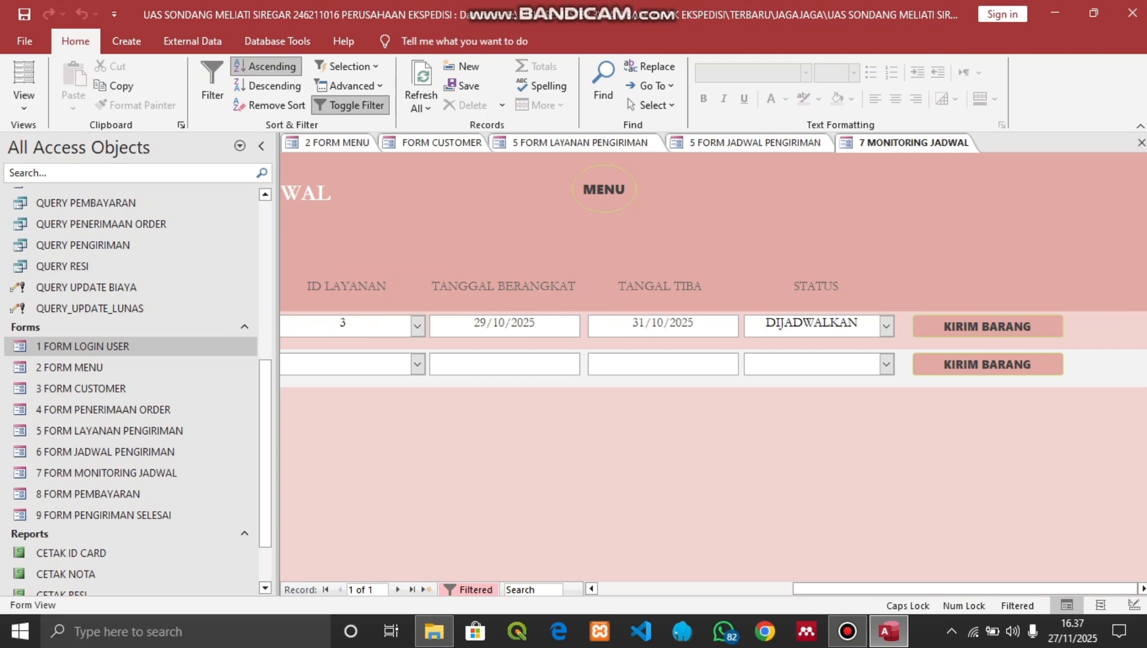
{"action": "left_click", "coordinate": [603, 189]}
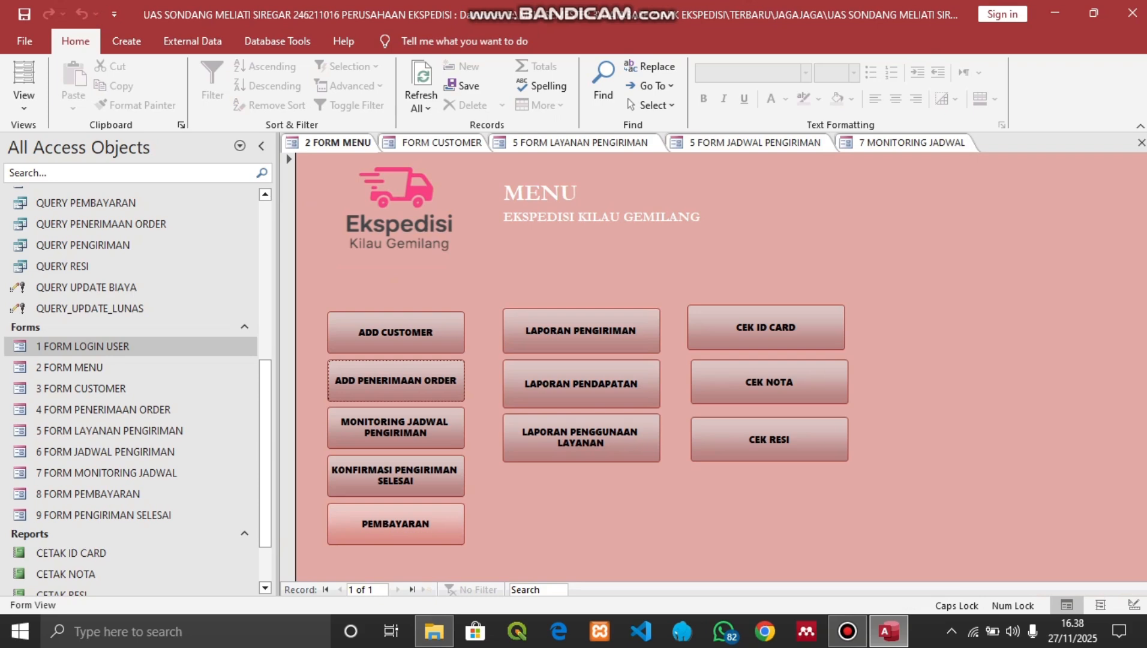
Start a new payment record for shipment ID 15 in the PEMBAYARAN form
{"action": "left_click", "coordinate": [395, 524]}
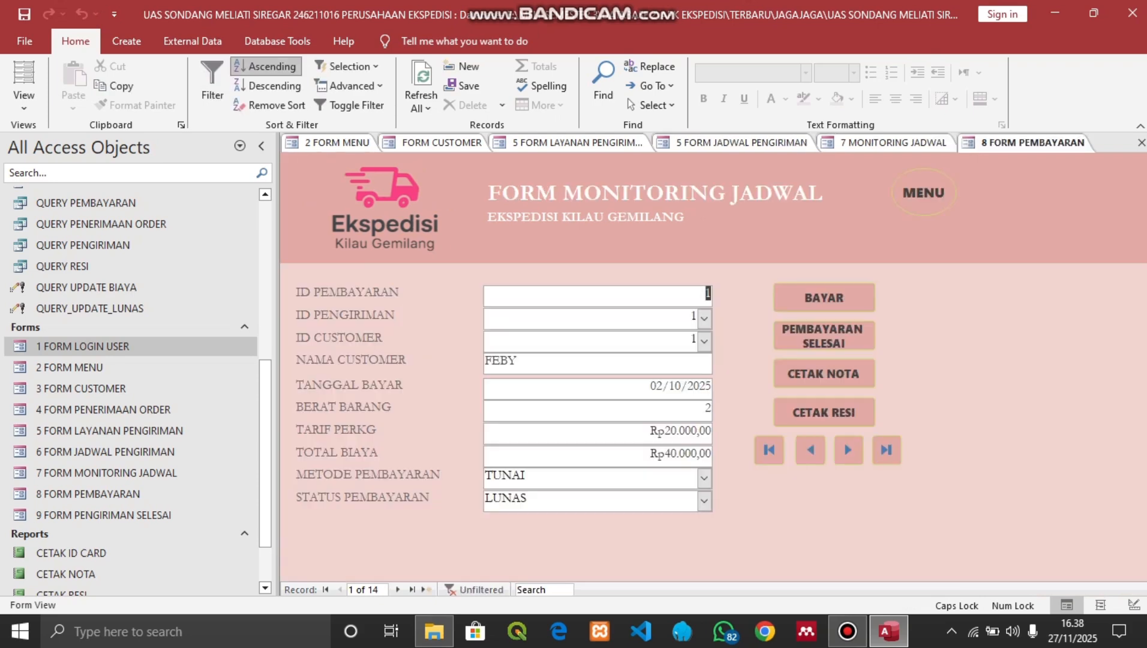
{"action": "left_click", "coordinate": [823, 298]}
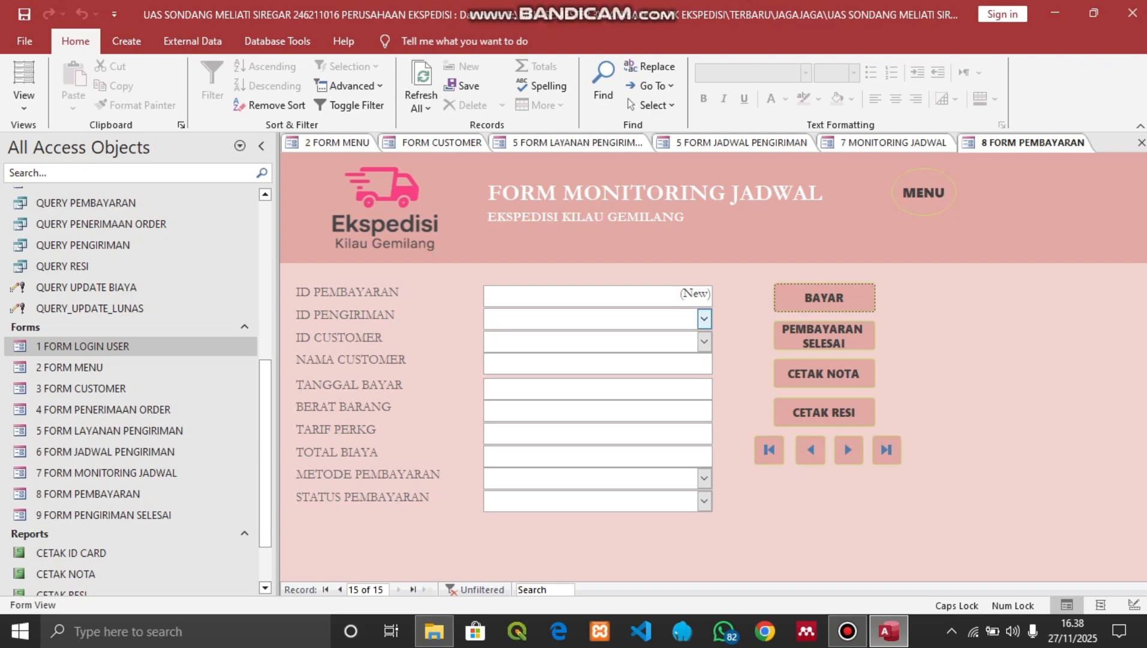
{"action": "left_click", "coordinate": [703, 319]}
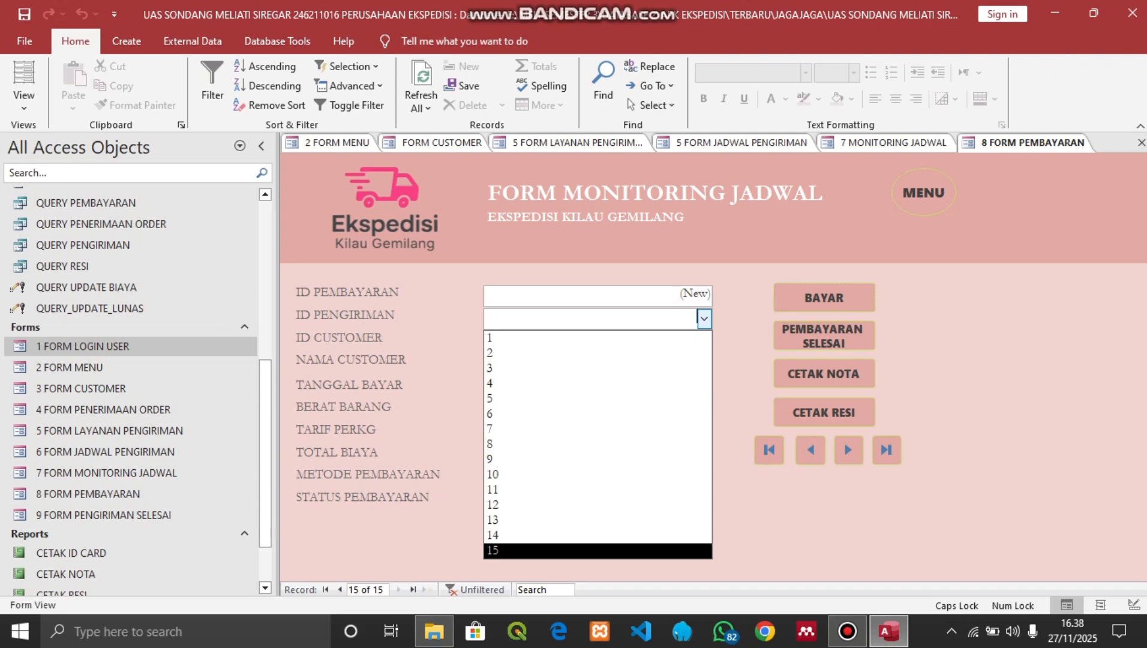
{"action": "key", "text": "Return"}
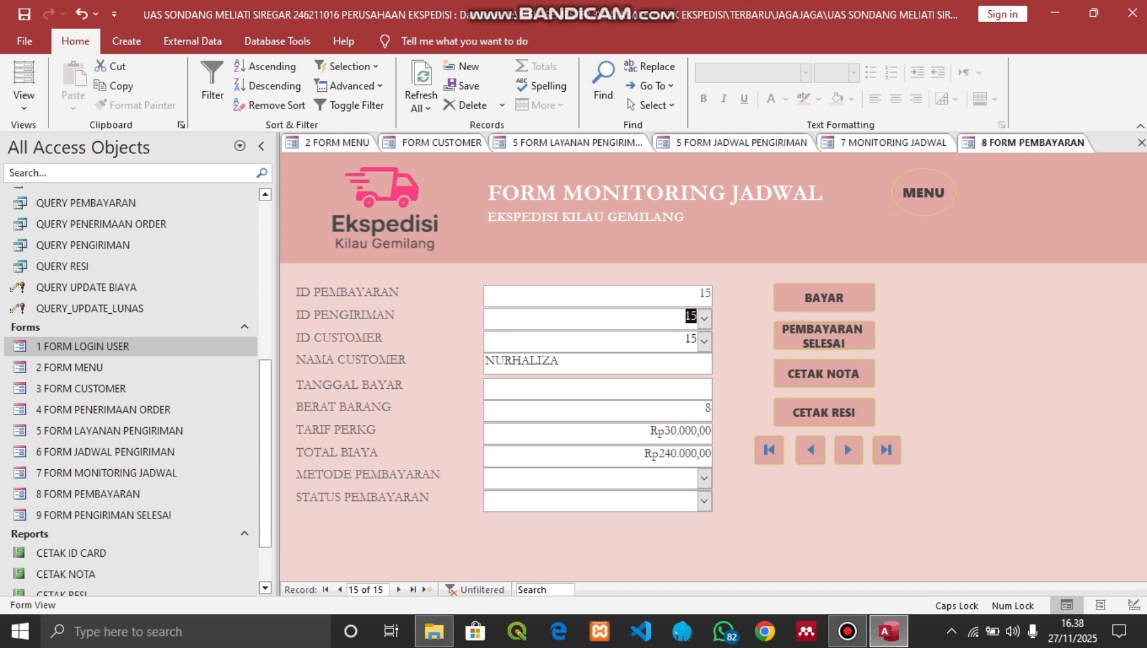
Date the payment 28/10/2025, choose TRANSFER, and complete it as LUNAS
{"action": "left_click", "coordinate": [678, 388]}
{"action": "left_click", "coordinate": [721, 384]}
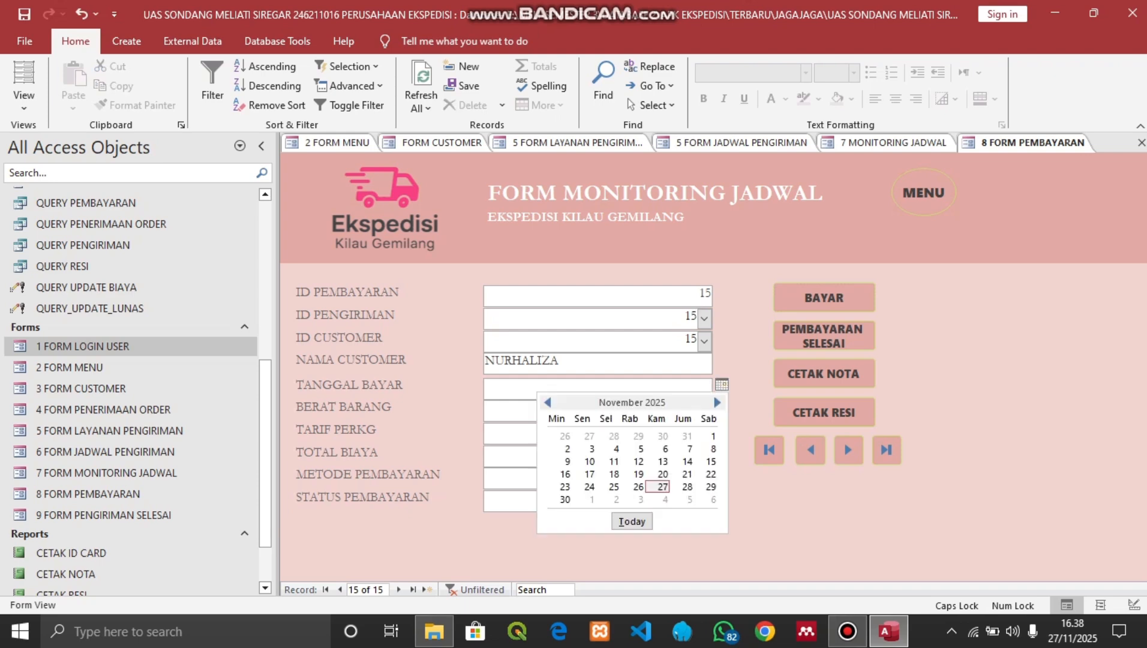
{"action": "left_click", "coordinate": [547, 402]}
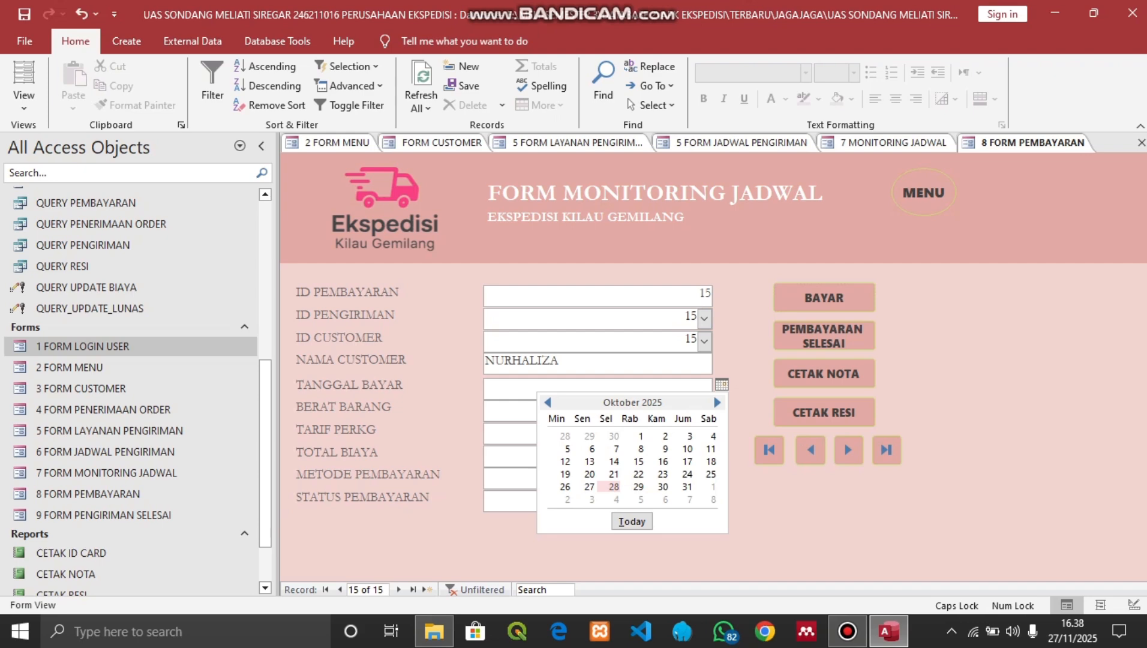
{"action": "left_click", "coordinate": [614, 486]}
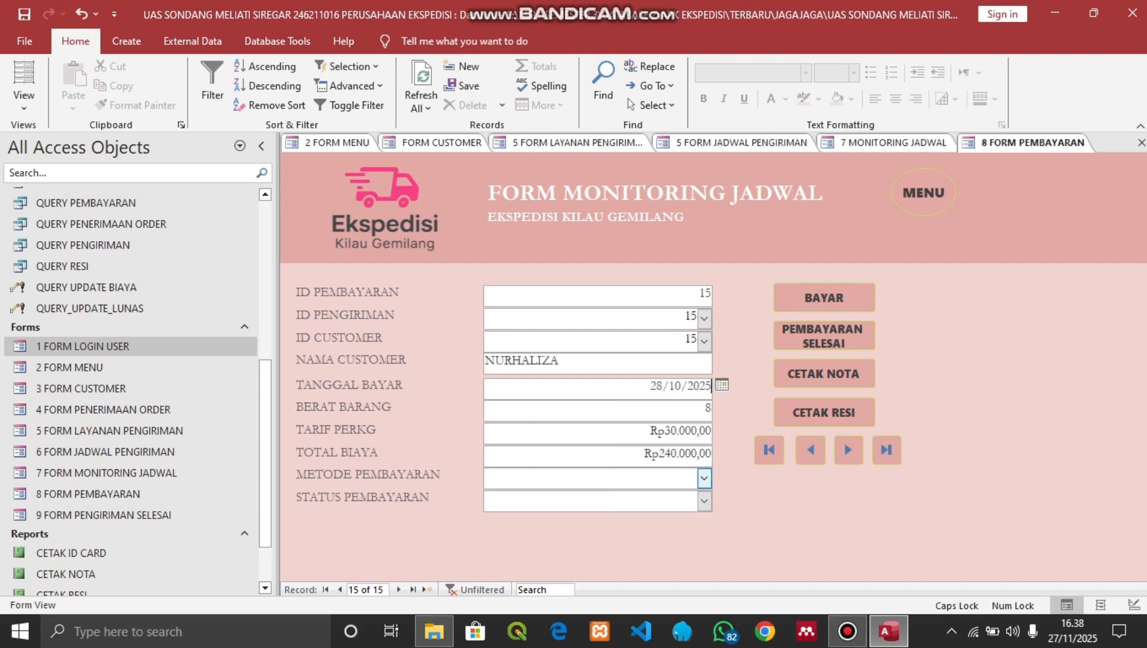
{"action": "left_click", "coordinate": [703, 478]}
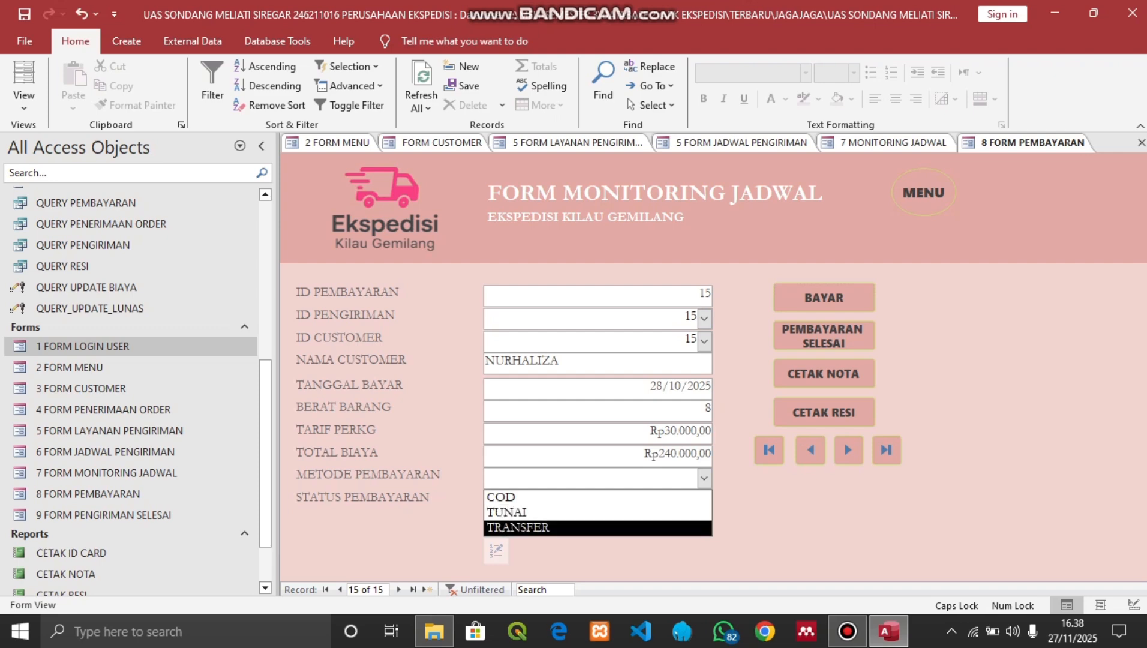
{"action": "left_click", "coordinate": [540, 527]}
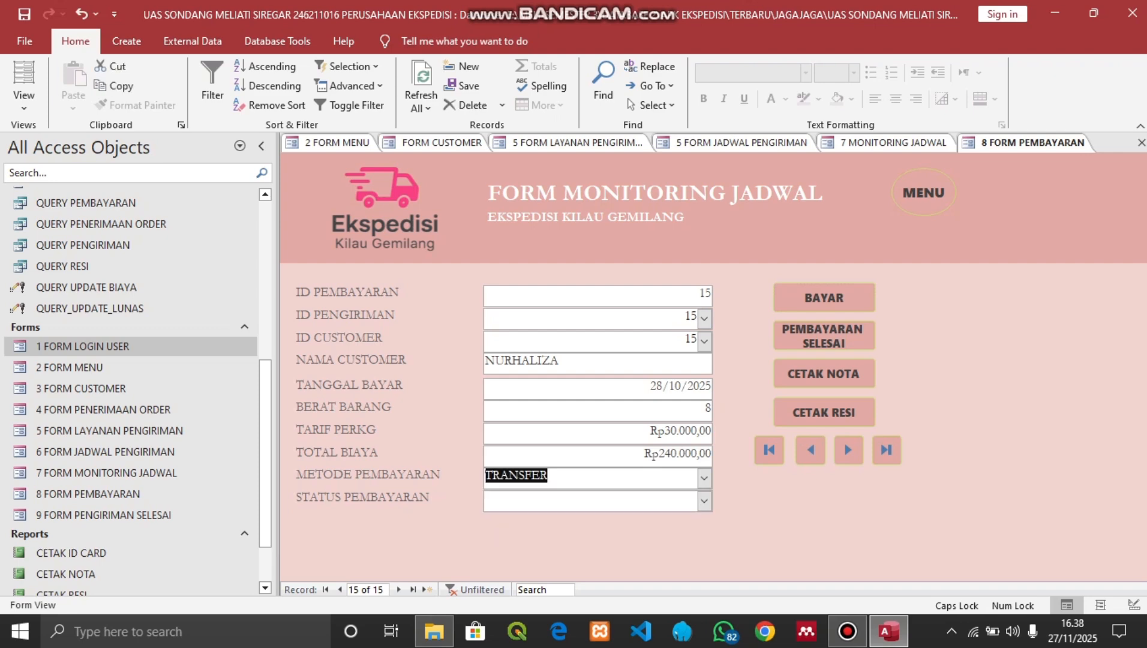
{"action": "left_click", "coordinate": [824, 336]}
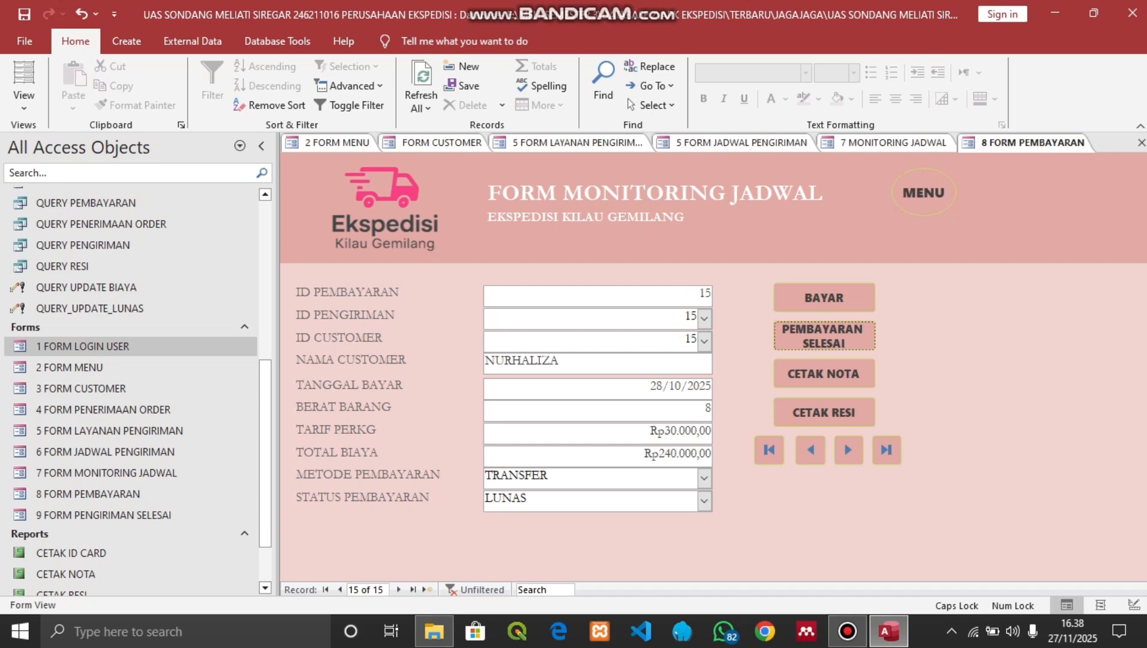
Preview the NOTA receipt for payment ID 15 at Zoom 100%
{"action": "left_click", "coordinate": [824, 374]}
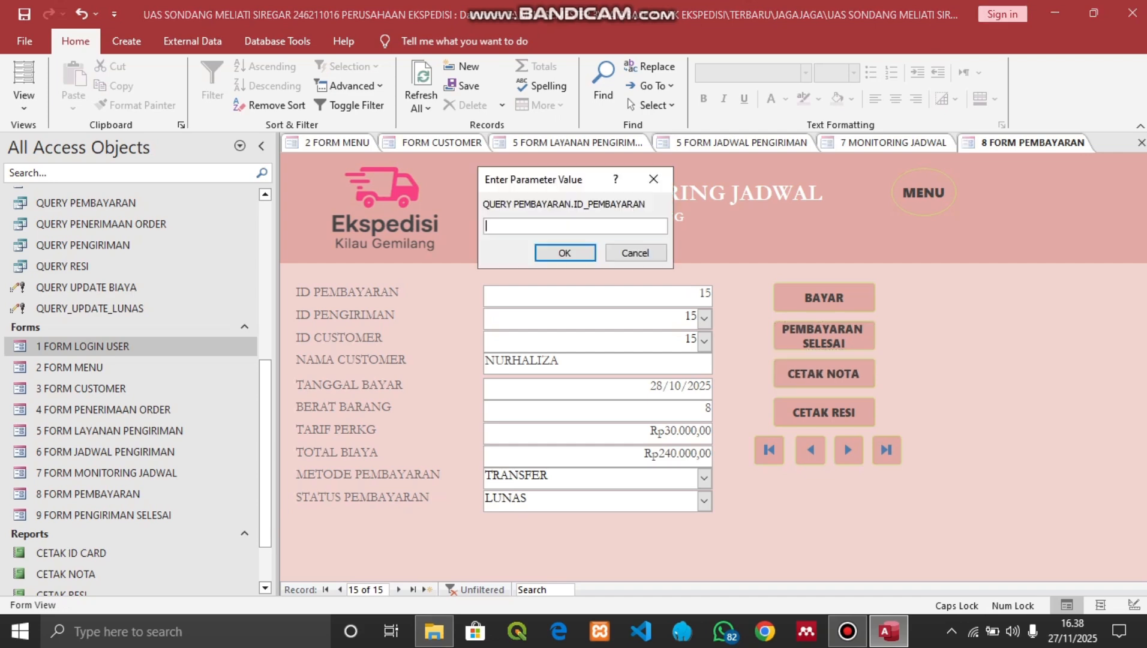
{"action": "type", "text": "15"}
{"action": "key", "text": "Return"}
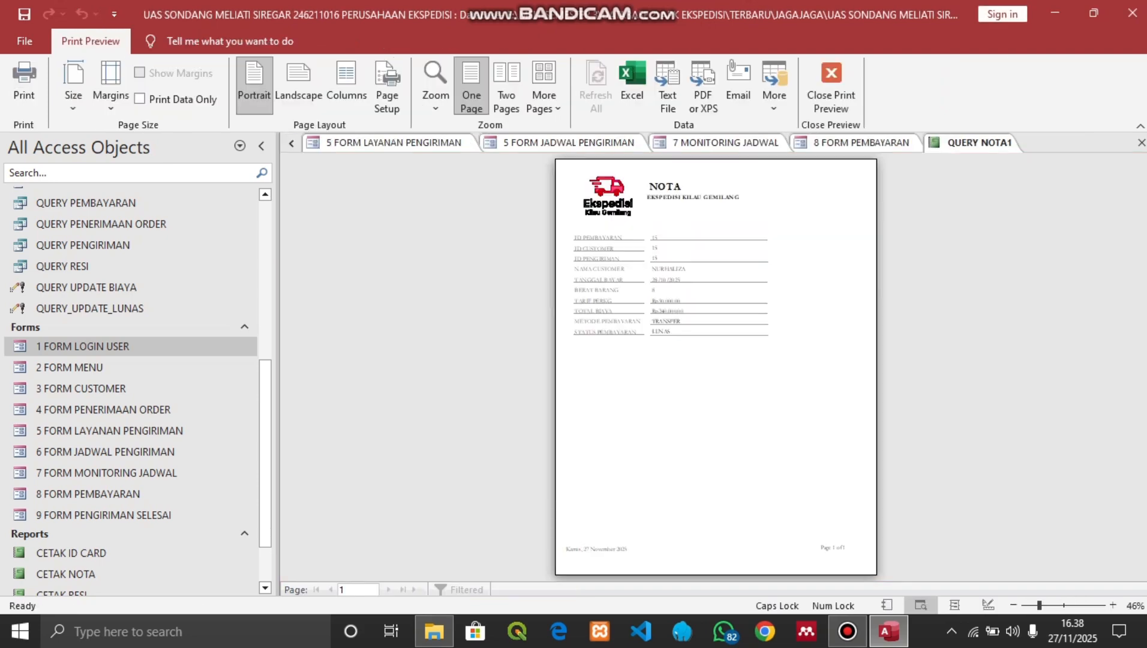
{"action": "left_click", "coordinate": [435, 99]}
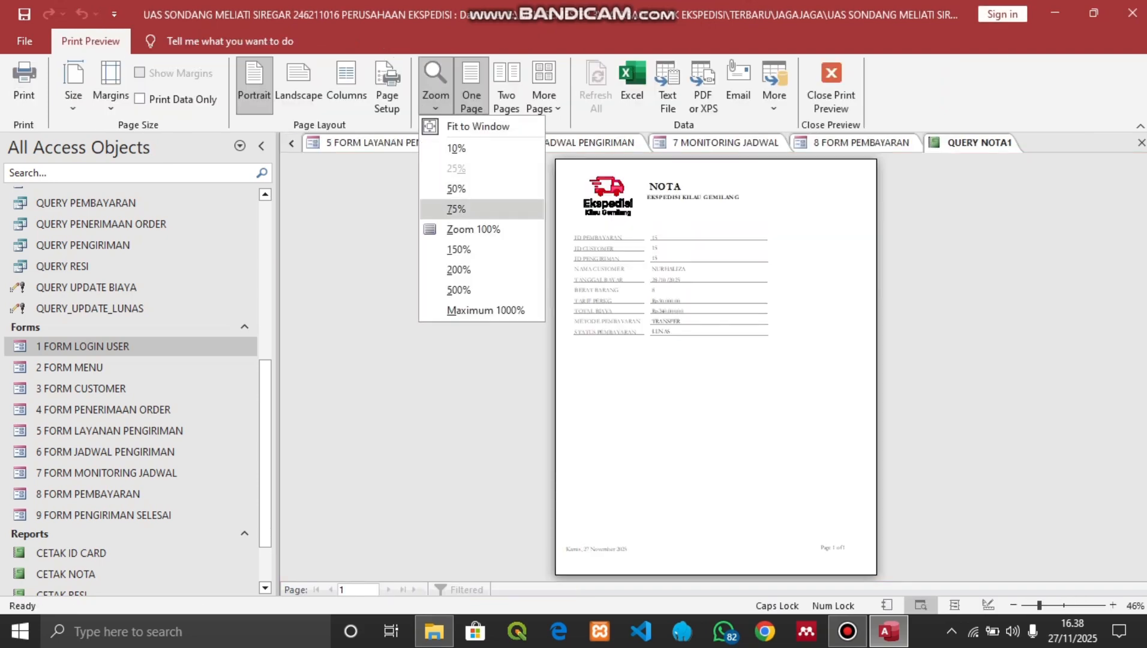
{"action": "left_click", "coordinate": [473, 229]}
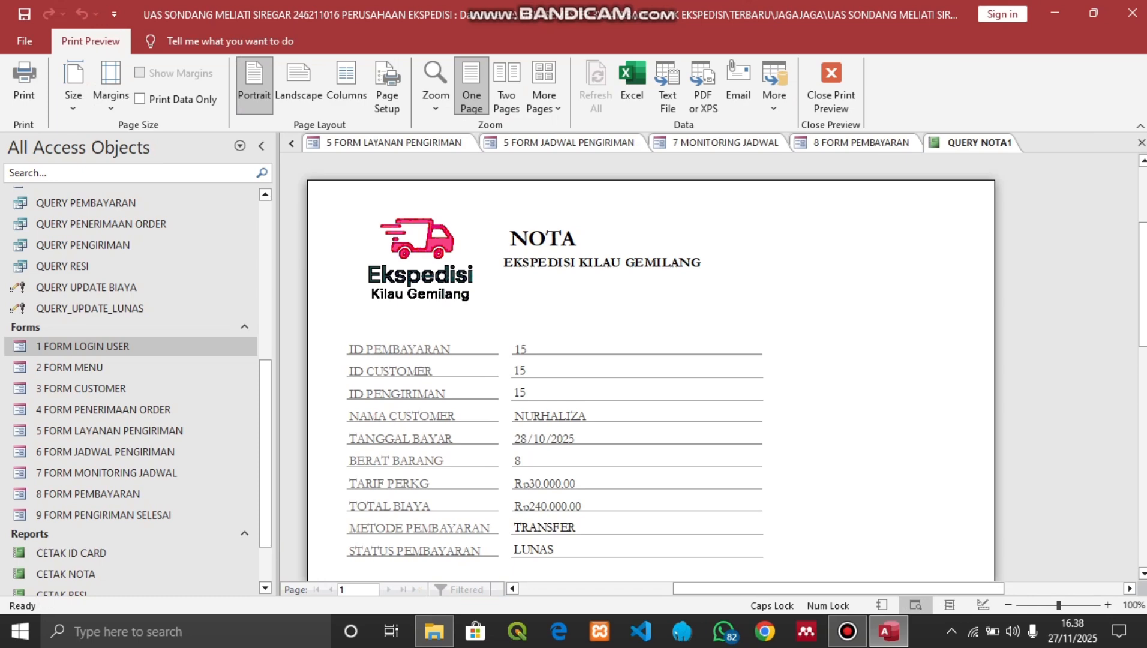
{"action": "scroll", "coordinate": [650, 366], "scroll_direction": "down", "scroll_amount": 3}
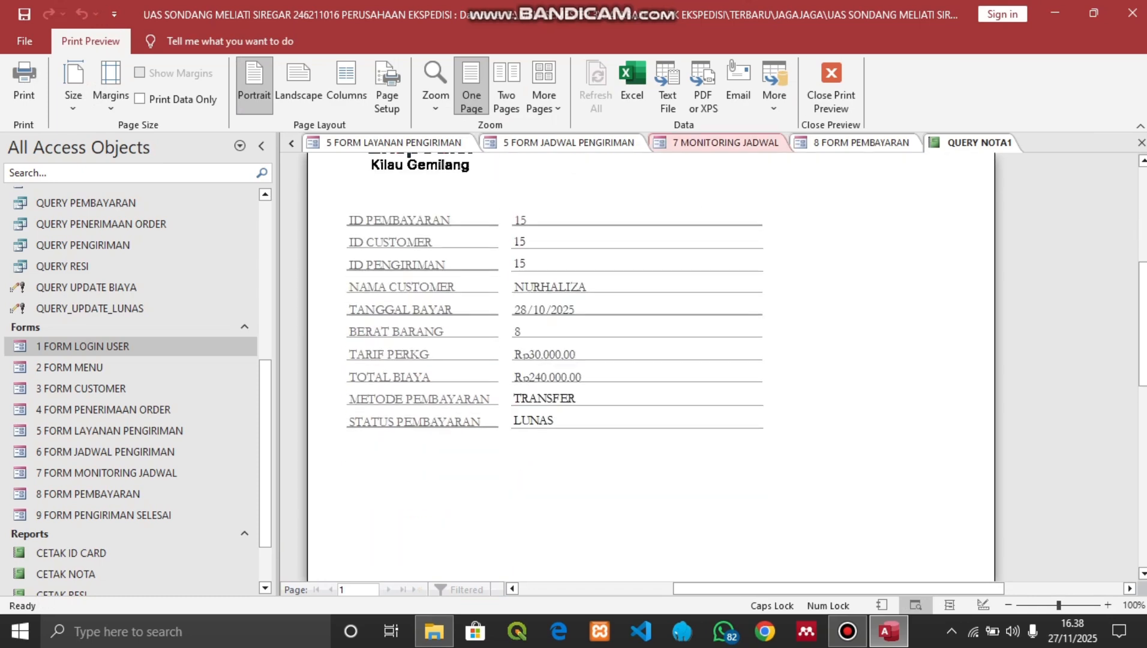
Close the receipt preview, view the RESI slip, then open MONITORING JADWAL PENGIRIMAN
{"action": "left_click", "coordinate": [831, 84]}
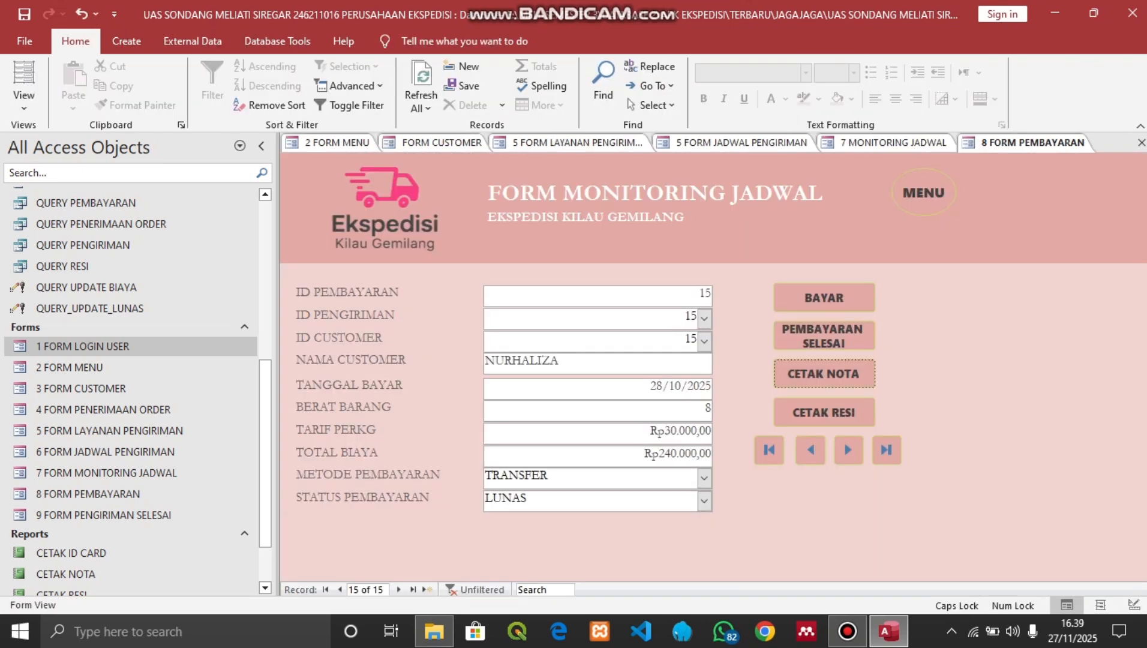
{"action": "left_click", "coordinate": [823, 413]}
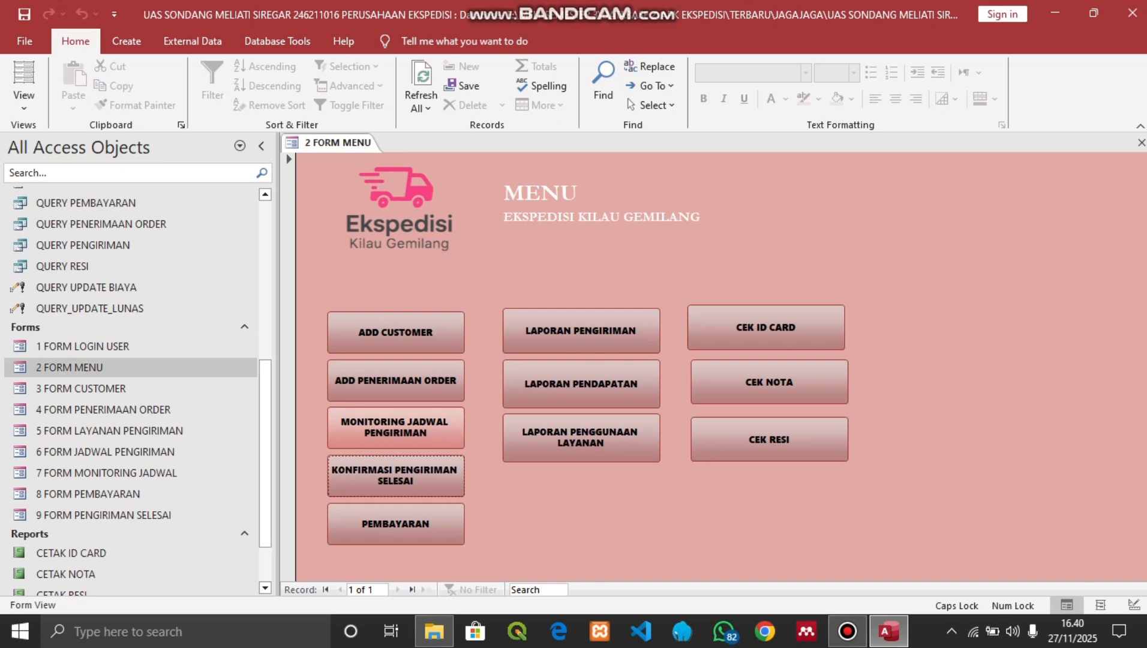
{"action": "left_click", "coordinate": [375, 437]}
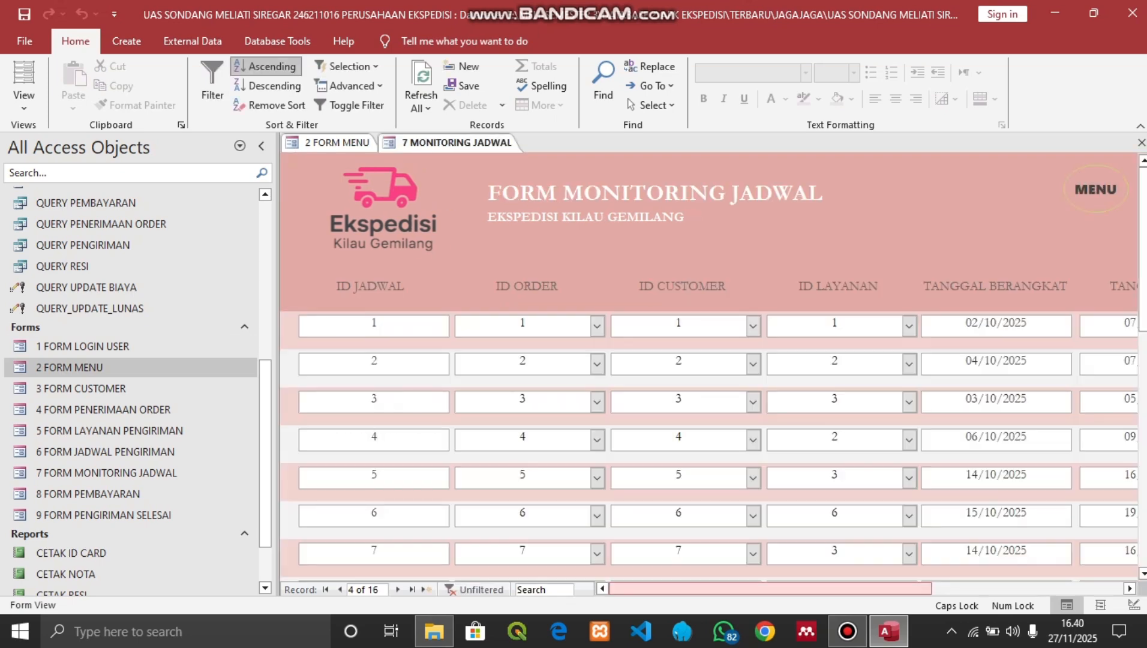
Scroll to schedule 15 and send its goods with KIRIM BARANG, acknowledging the message
{"action": "left_click_drag", "start_coordinate": [771, 589], "coordinate": [914, 589]}
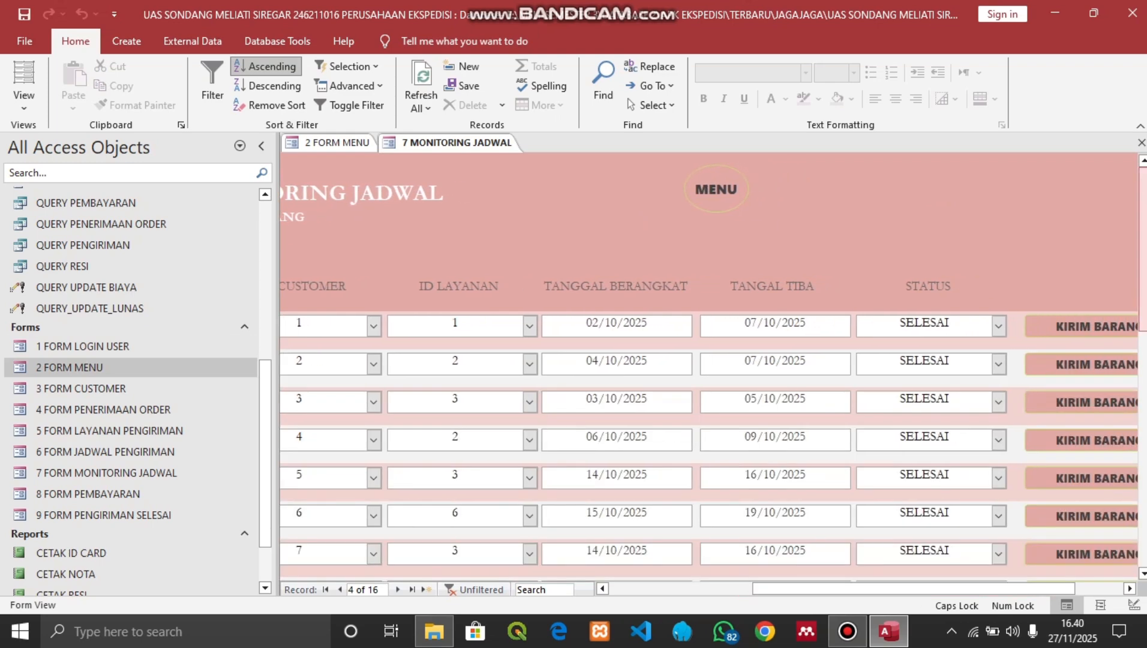
{"action": "mouse_move", "coordinate": [1142, 323]}
{"action": "left_mouse_down"}
{"action": "mouse_move", "coordinate": [1142, 355]}
{"action": "mouse_move", "coordinate": [1142, 327]}
{"action": "left_mouse_up"}
{"action": "left_click", "coordinate": [1142, 396]}
{"action": "left_click_drag", "start_coordinate": [1142, 389], "coordinate": [1142, 513]}
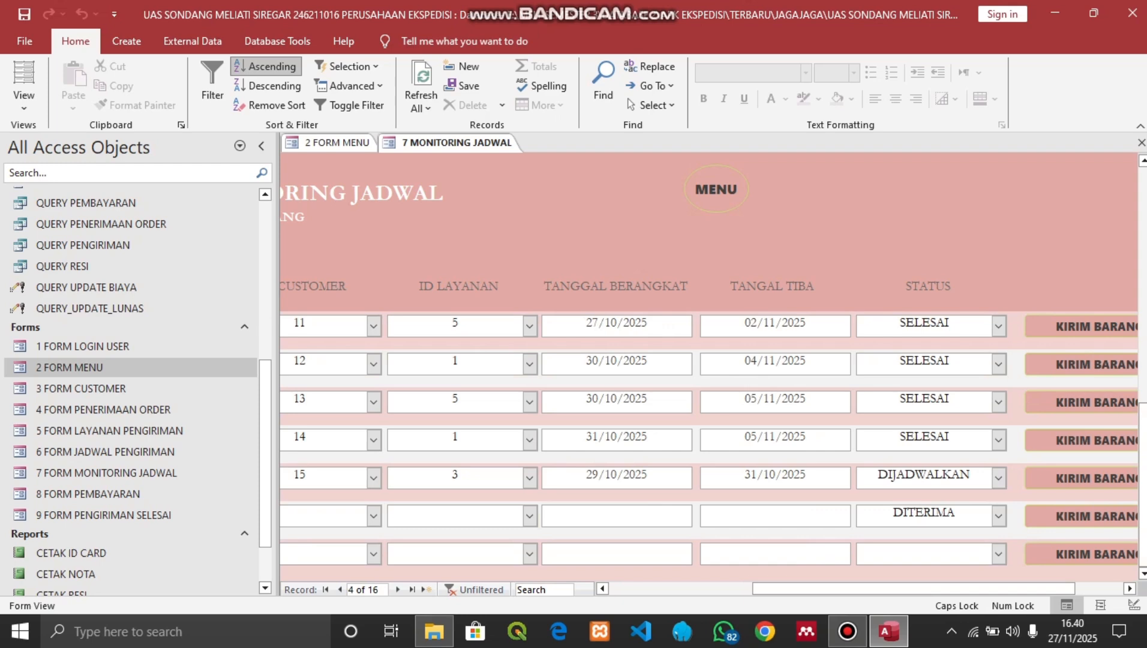
{"action": "left_click", "coordinate": [1080, 478]}
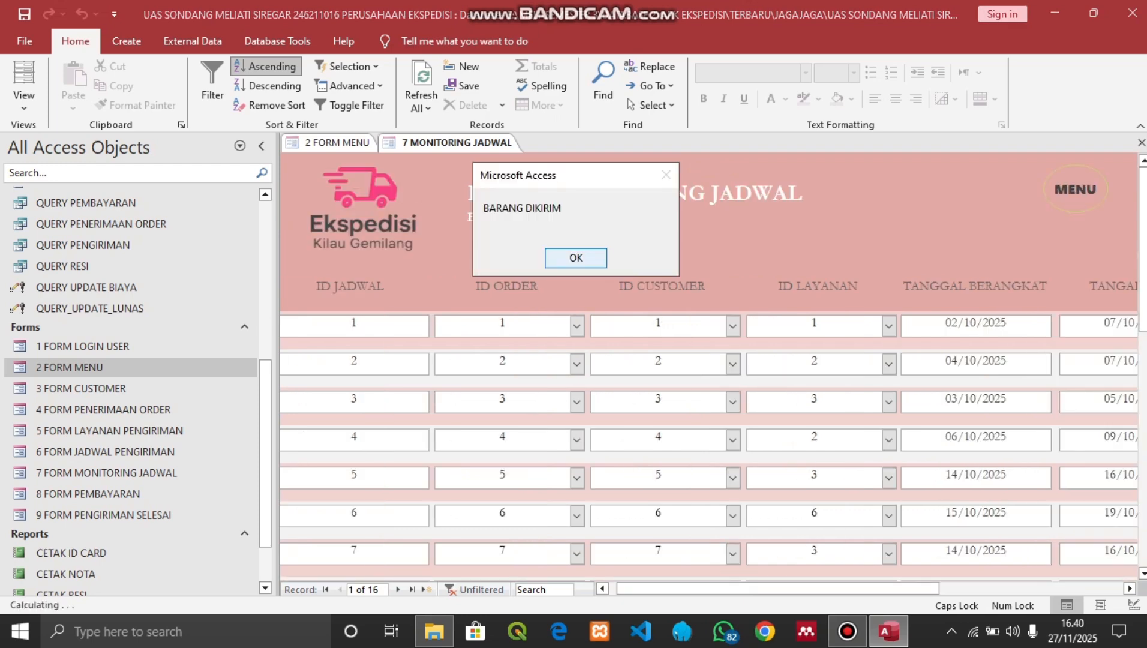
{"action": "left_click", "coordinate": [576, 258]}
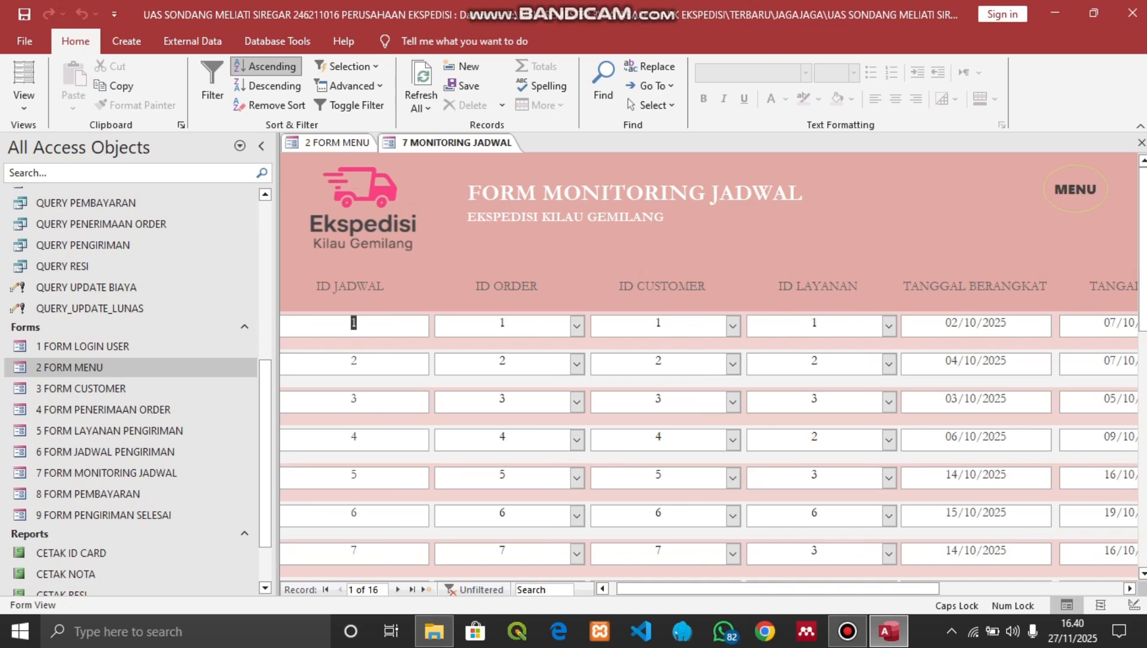
Check schedule 15 now shows DIKIRIM, then close the 7 MONITORING JADWAL form
{"action": "left_click_drag", "start_coordinate": [780, 589], "coordinate": [924, 589]}
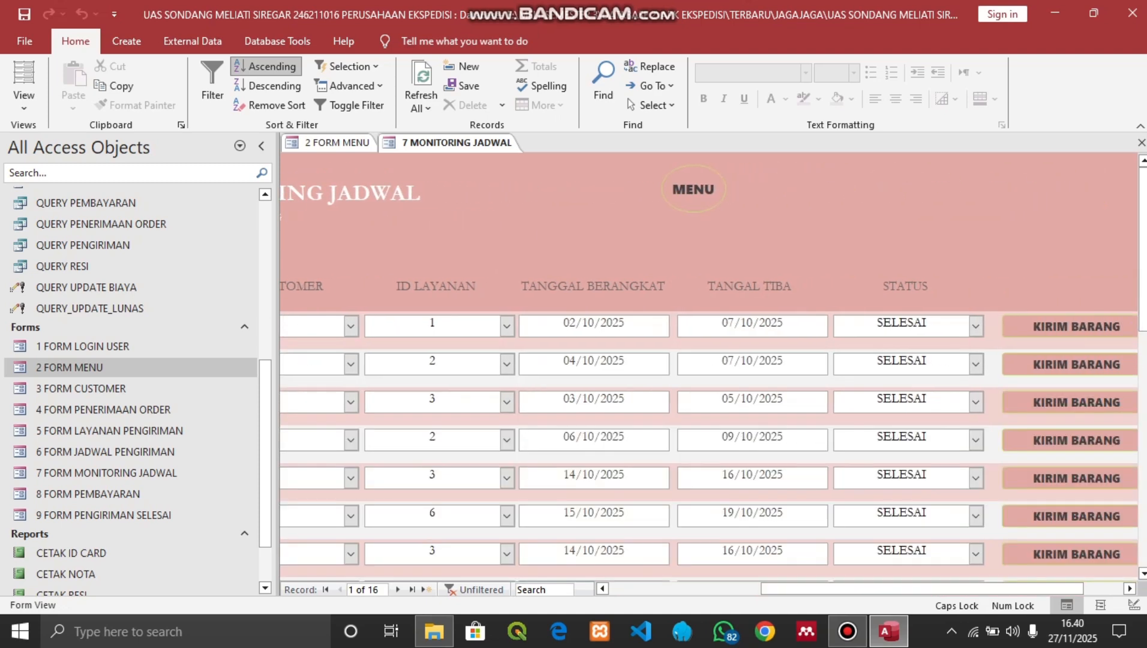
{"action": "left_click_drag", "start_coordinate": [1143, 300], "coordinate": [1143, 511]}
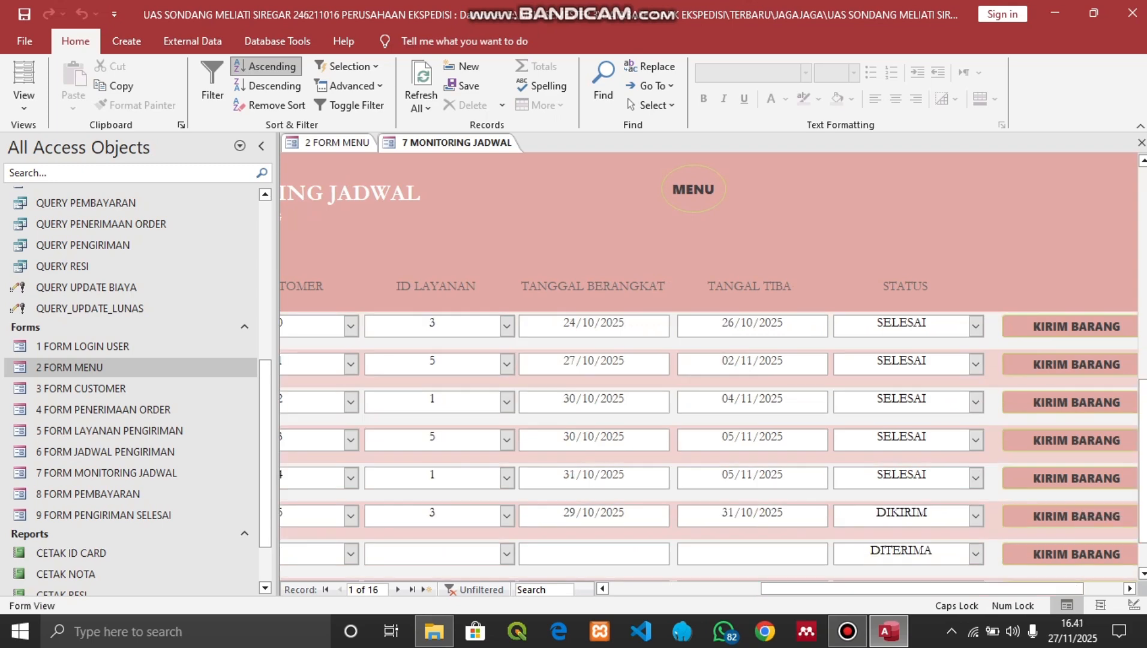
{"action": "left_click", "coordinate": [1141, 142]}
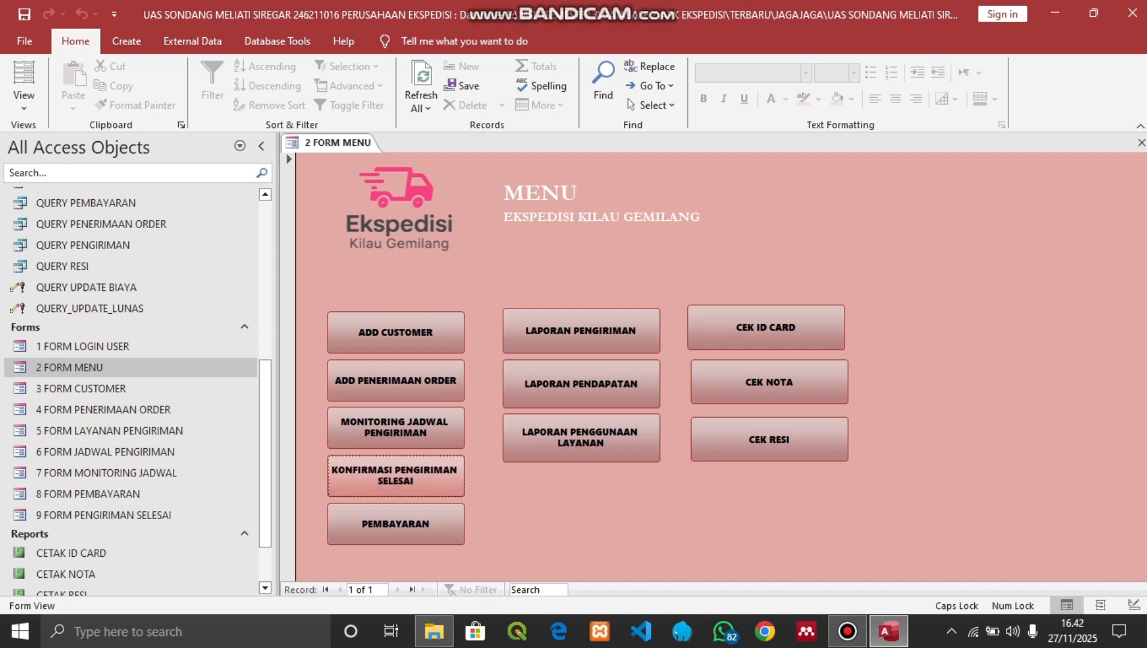
Search DIKIRIM in delivery confirmation and confirm shipment 15 received as SELESAI, then return to the menu
{"action": "left_click", "coordinate": [395, 475]}
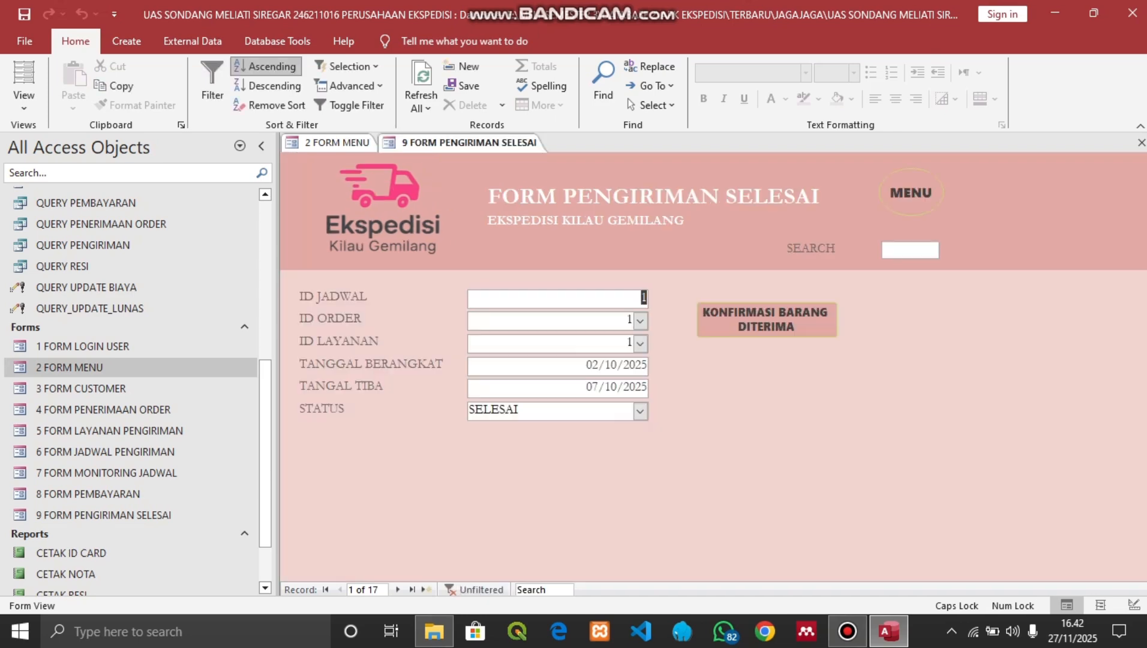
{"action": "left_click", "coordinate": [910, 250]}
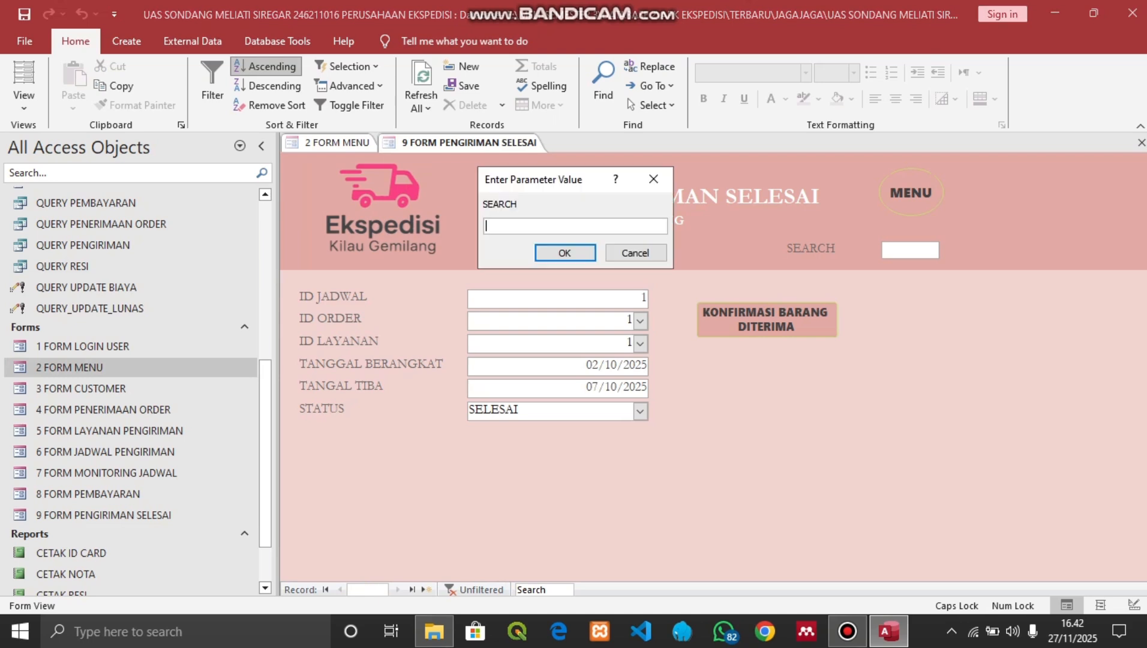
{"action": "type", "text": "DIKIRIM"}
{"action": "key", "text": "Return"}
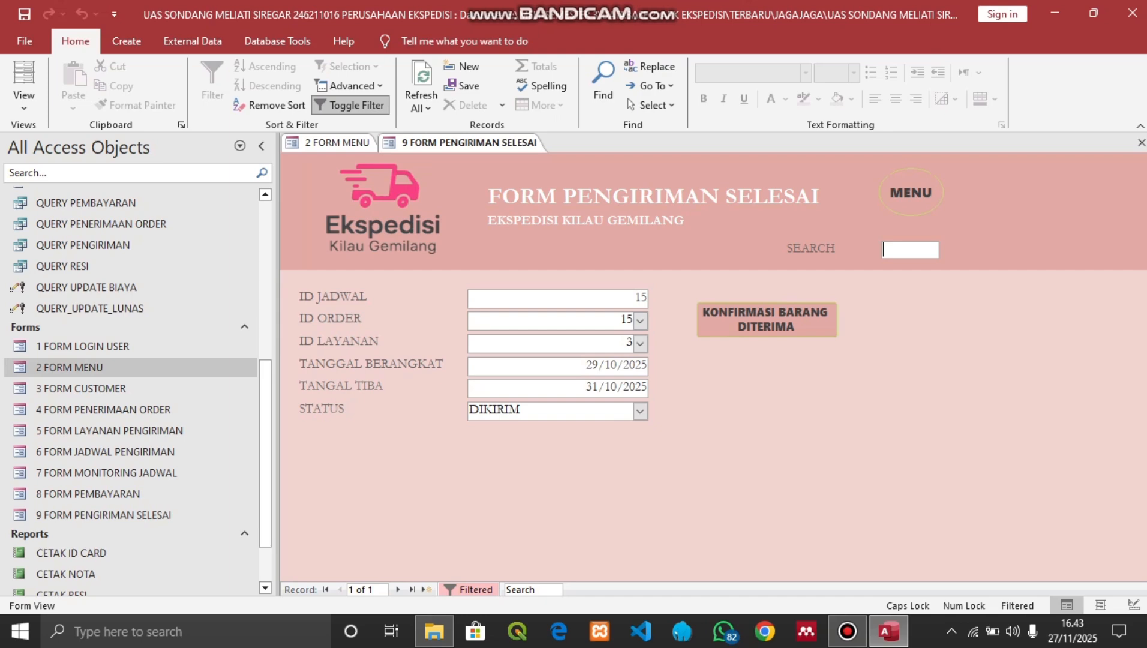
{"action": "left_click", "coordinate": [767, 319]}
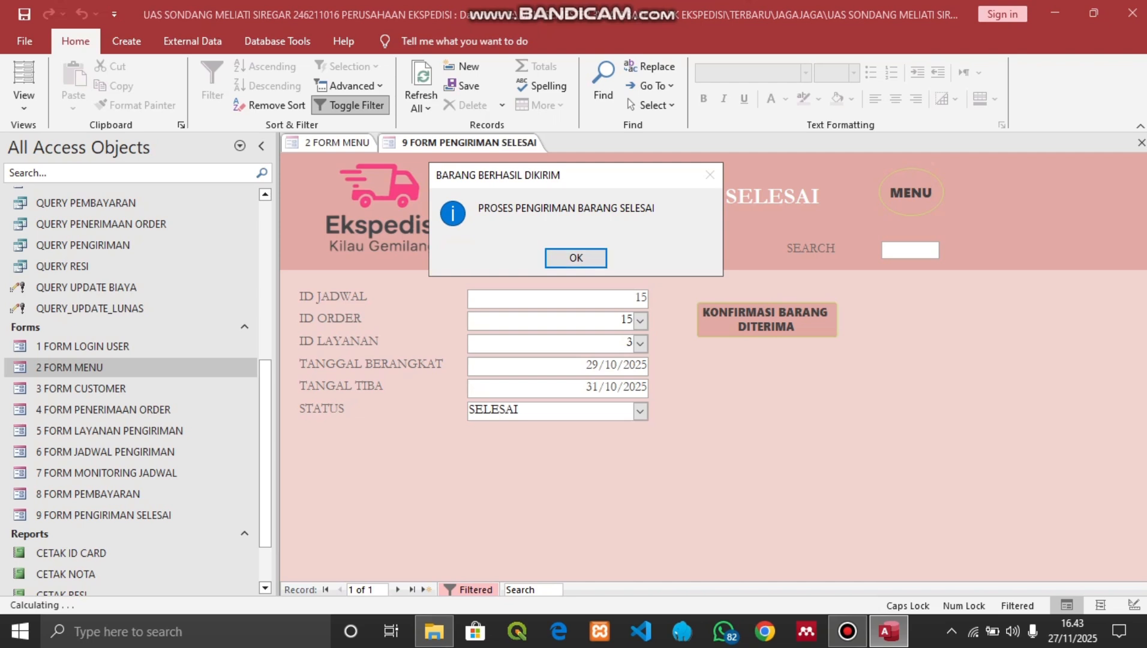
{"action": "key", "text": "Return"}
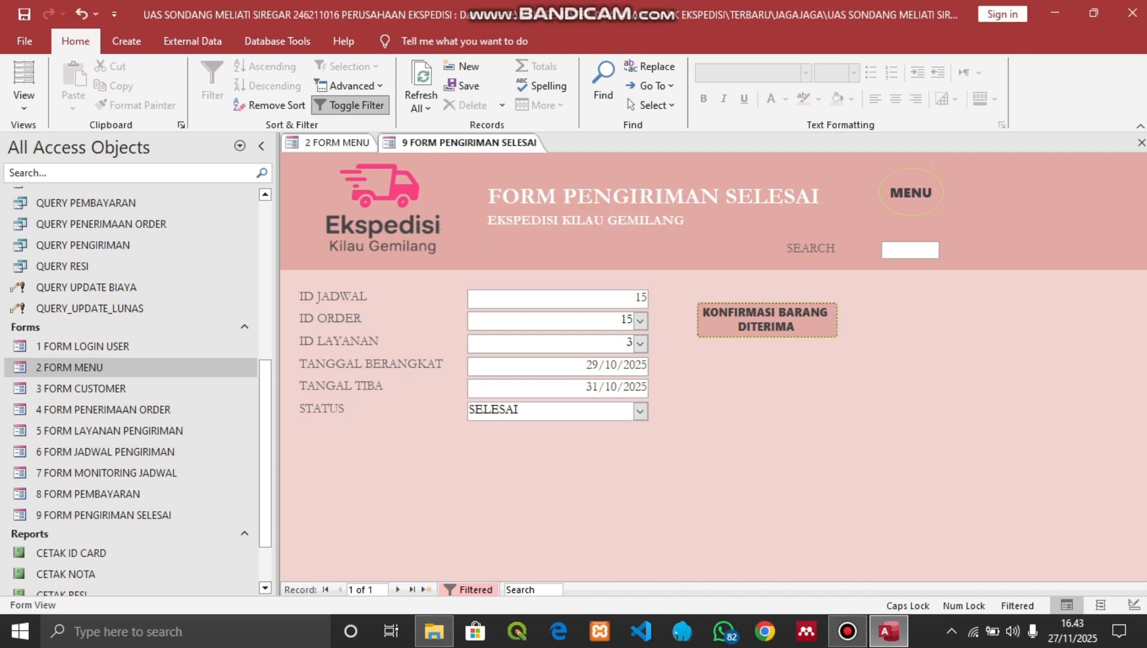
{"action": "left_click", "coordinate": [910, 192]}
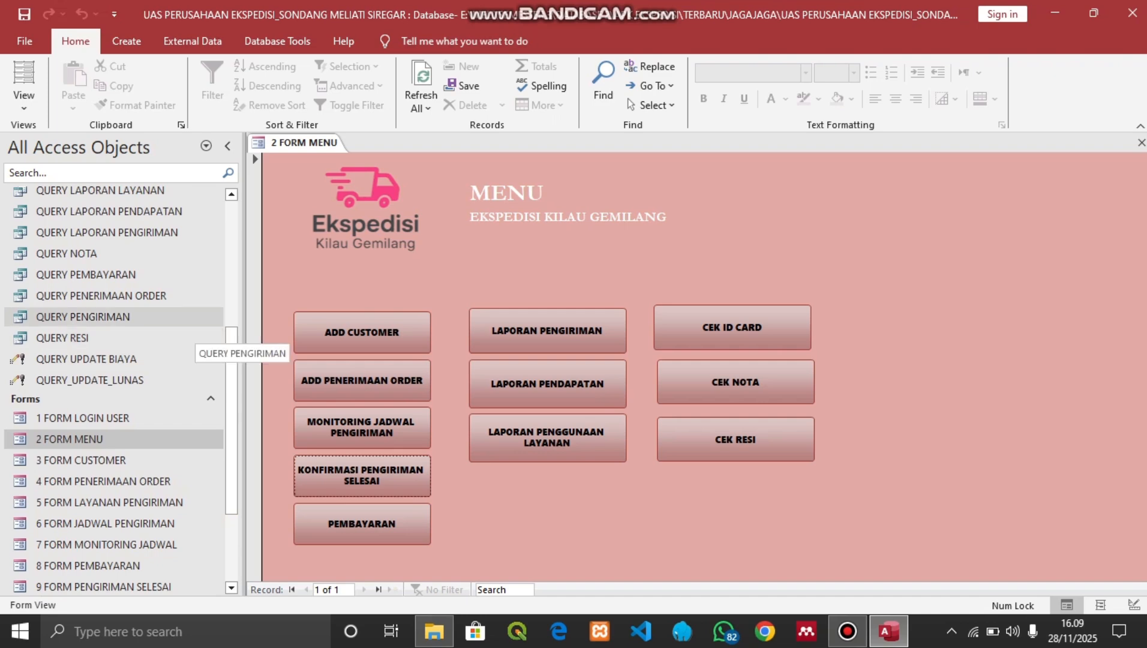
{"action": "left_click", "coordinate": [195, 299]}
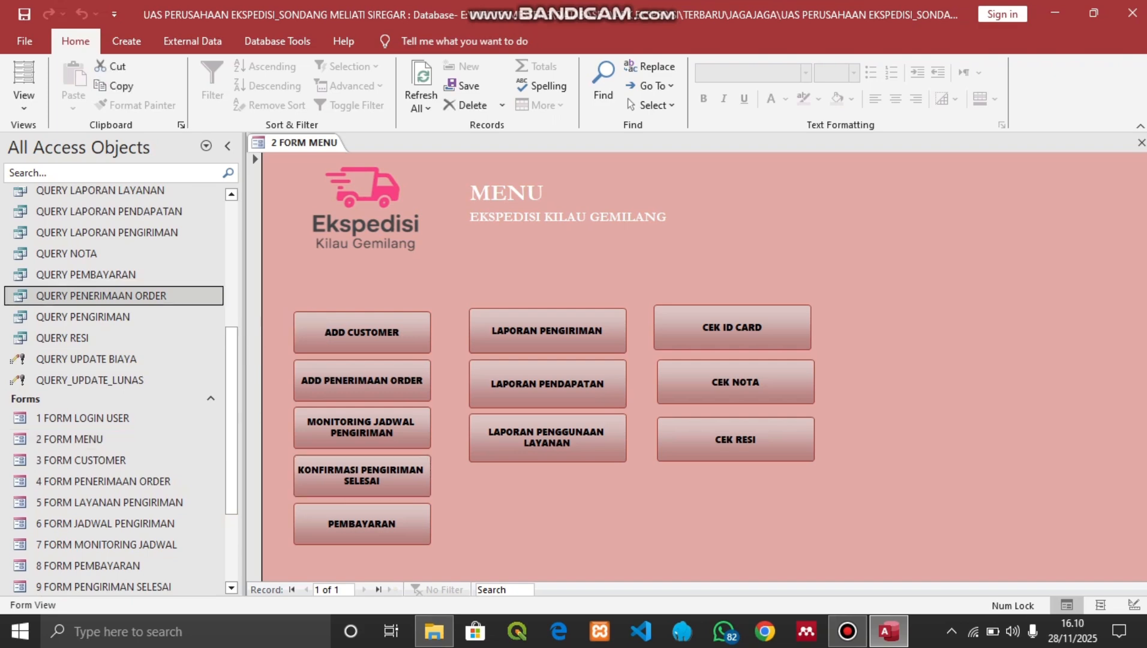
{"action": "key", "text": "Return"}
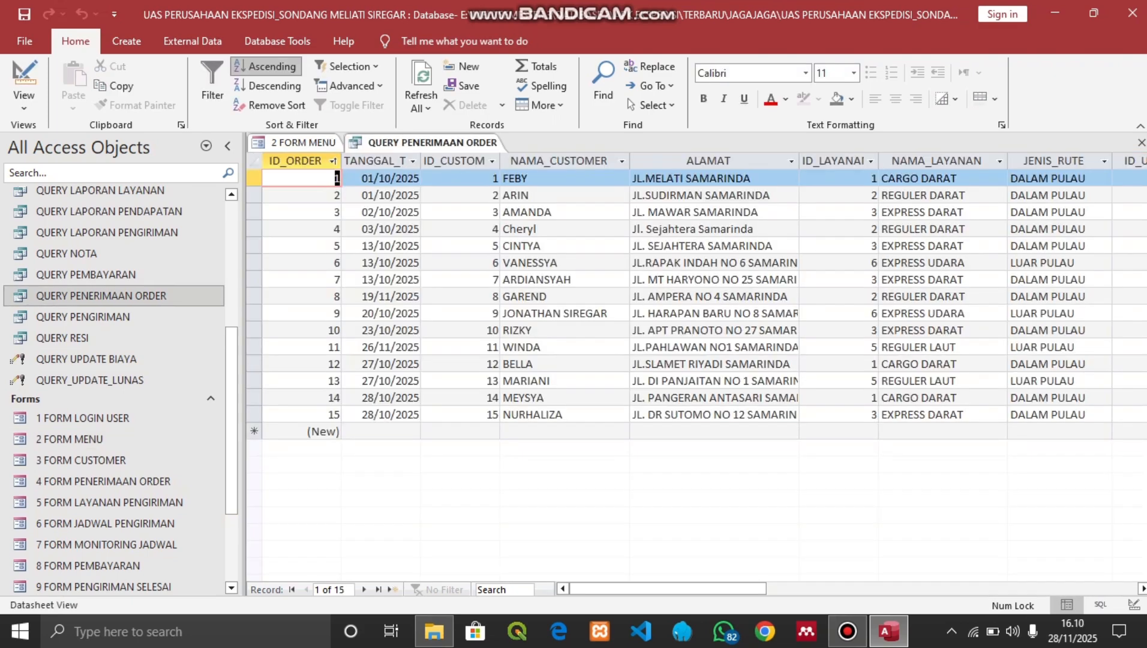
{"action": "double_click", "coordinate": [83, 317]}
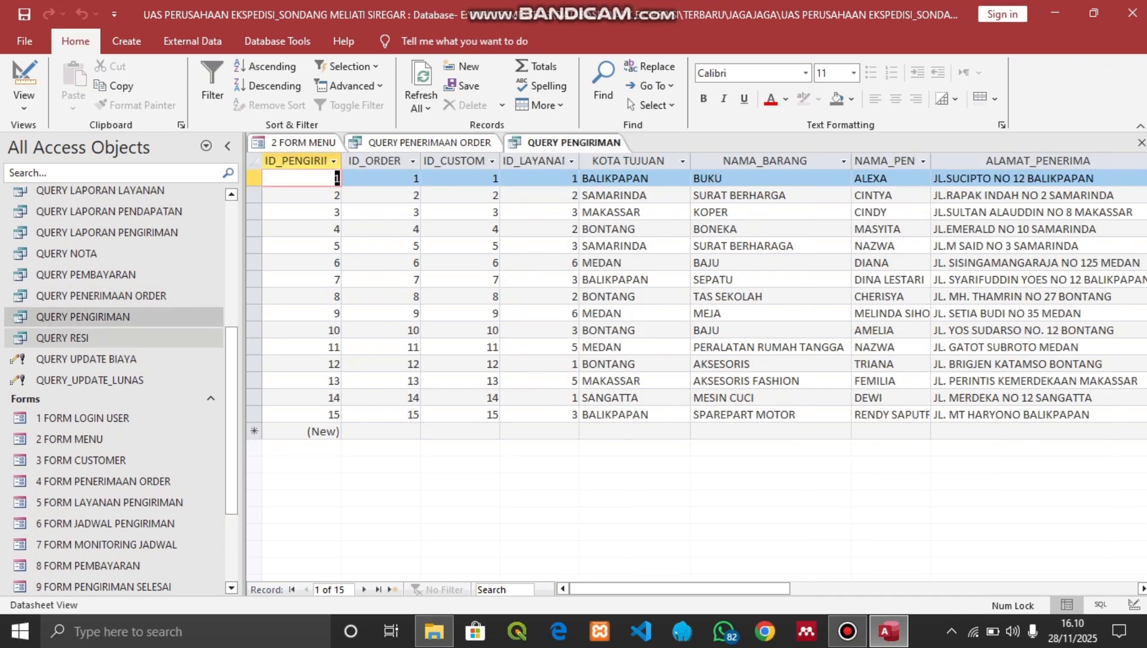
{"action": "left_click", "coordinate": [86, 274]}
{"action": "double_click", "coordinate": [86, 275]}
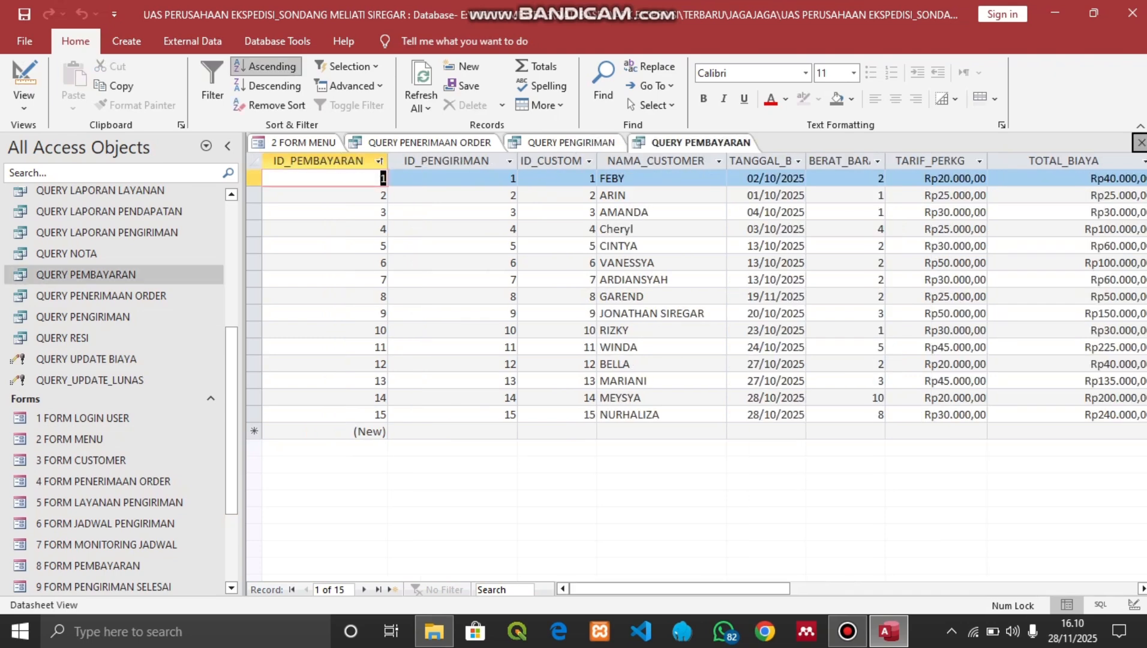
{"action": "left_click", "coordinate": [1141, 142]}
{"action": "left_click", "coordinate": [1141, 142]}
{"action": "left_click", "coordinate": [1141, 142]}
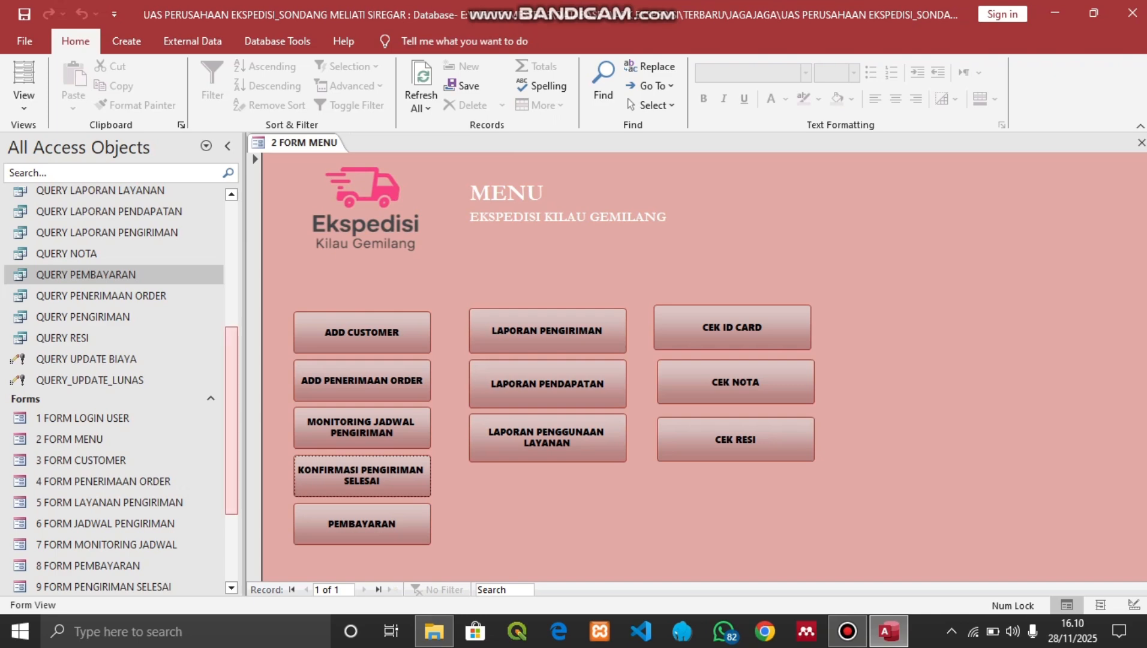
{"action": "scroll", "coordinate": [231, 420], "scroll_direction": "down", "scroll_amount": 1}
{"action": "scroll", "coordinate": [232, 450], "scroll_direction": "down", "scroll_amount": 1}
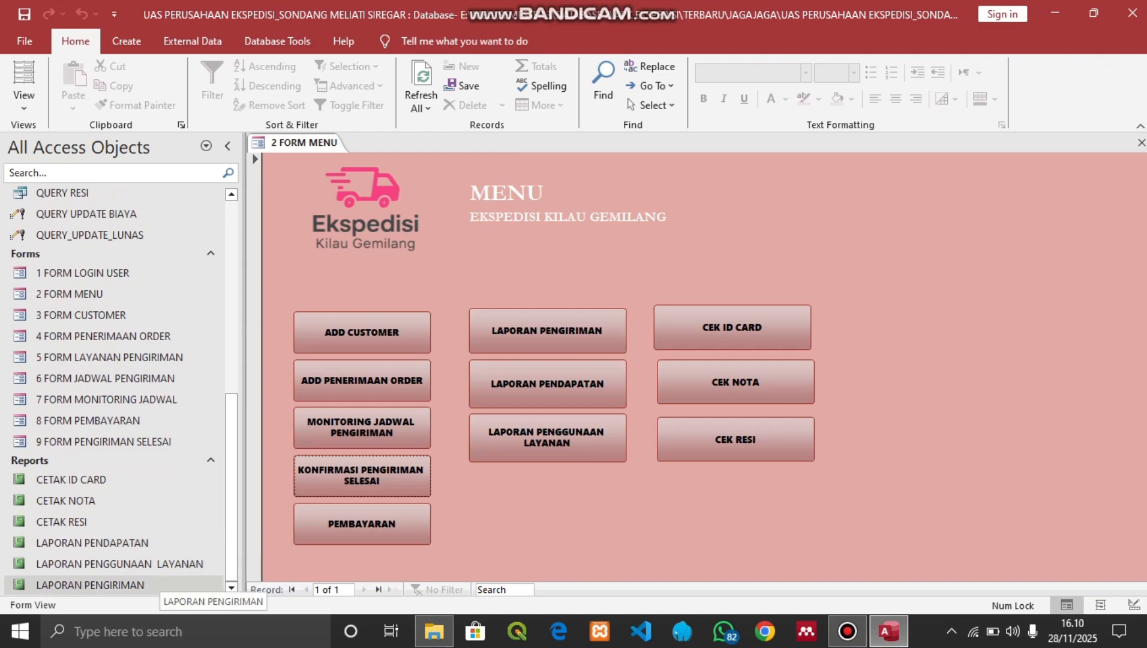
{"action": "left_click", "coordinate": [157, 584]}
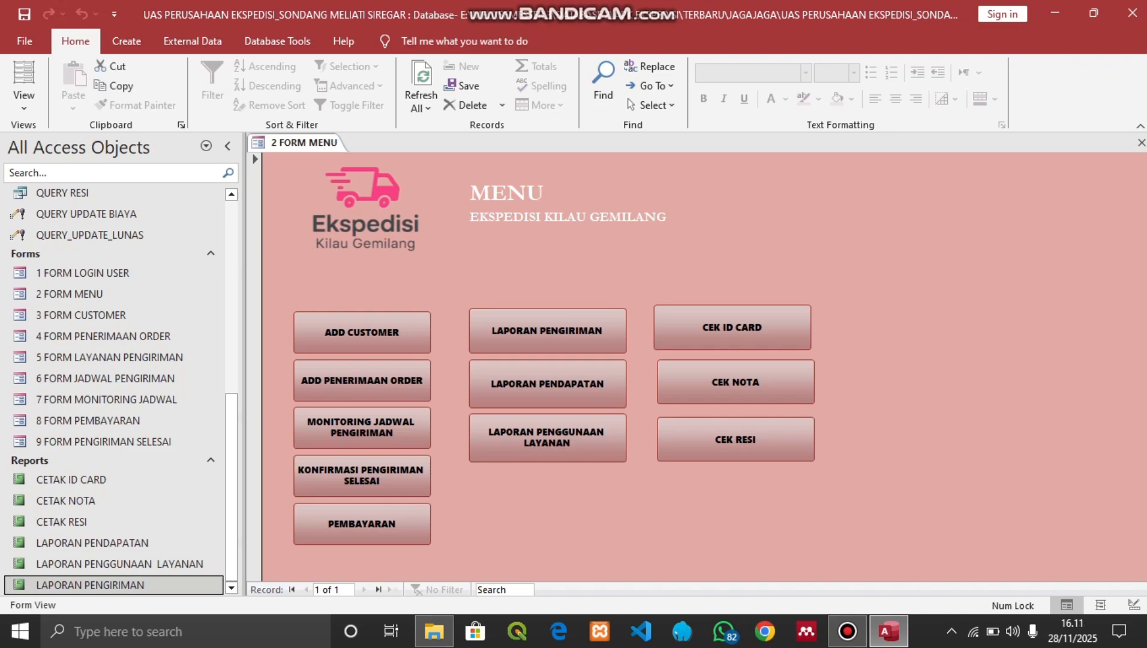
{"action": "key", "text": "Return"}
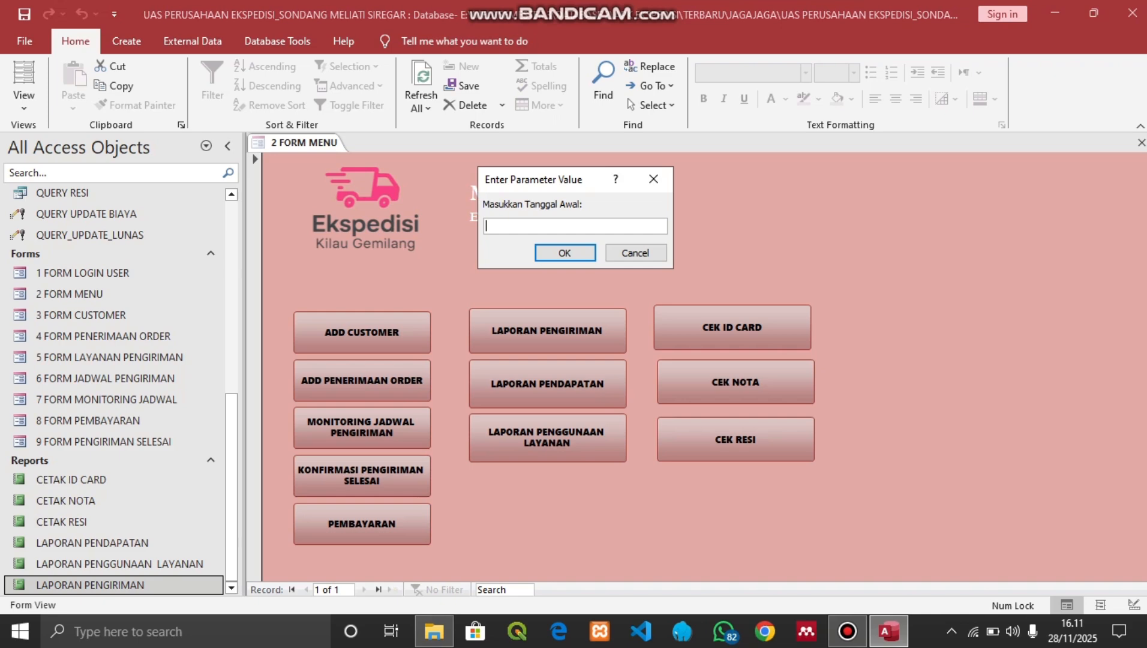
{"action": "type", "text": "01/10/2025"}
{"action": "key", "text": "Return"}
{"action": "type", "text": "31/10/"}
{"action": "type", "text": "2025"}
{"action": "key", "text": "Return"}
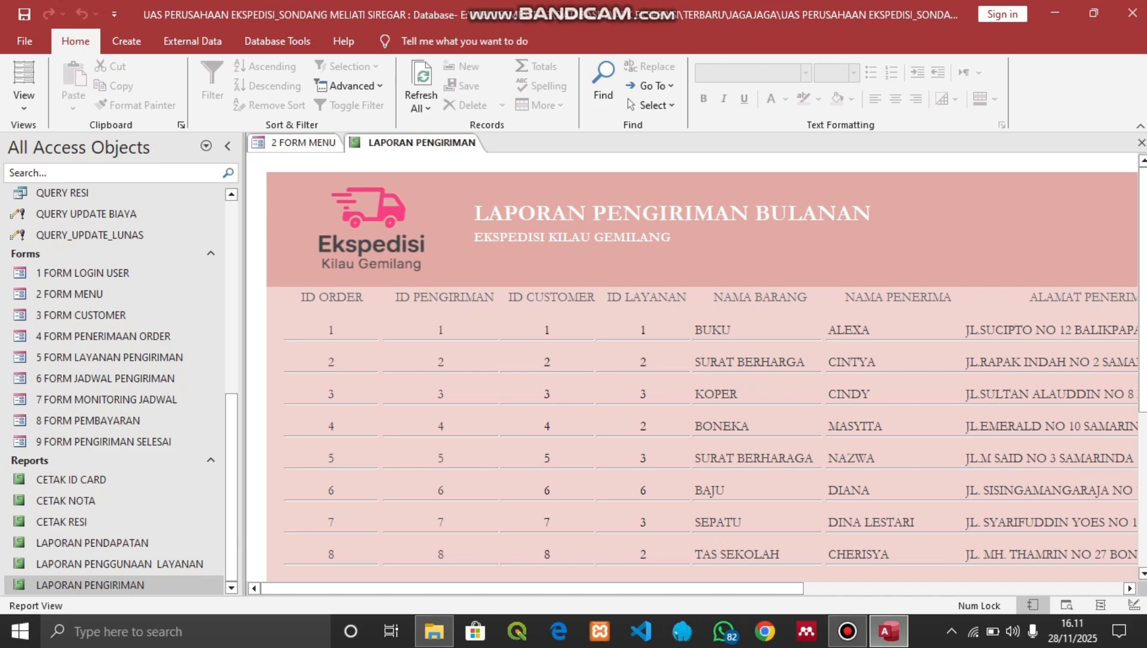
{"action": "left_click_drag", "start_coordinate": [531, 589], "coordinate": [568, 588]}
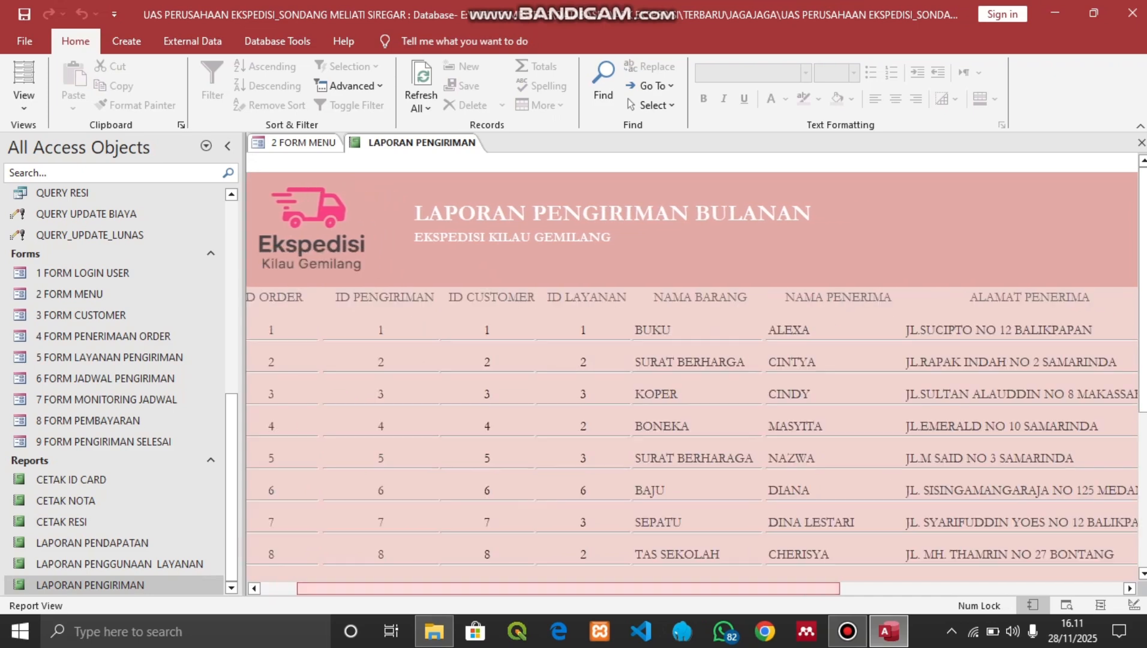
{"action": "left_click_drag", "start_coordinate": [568, 588], "coordinate": [852, 589]}
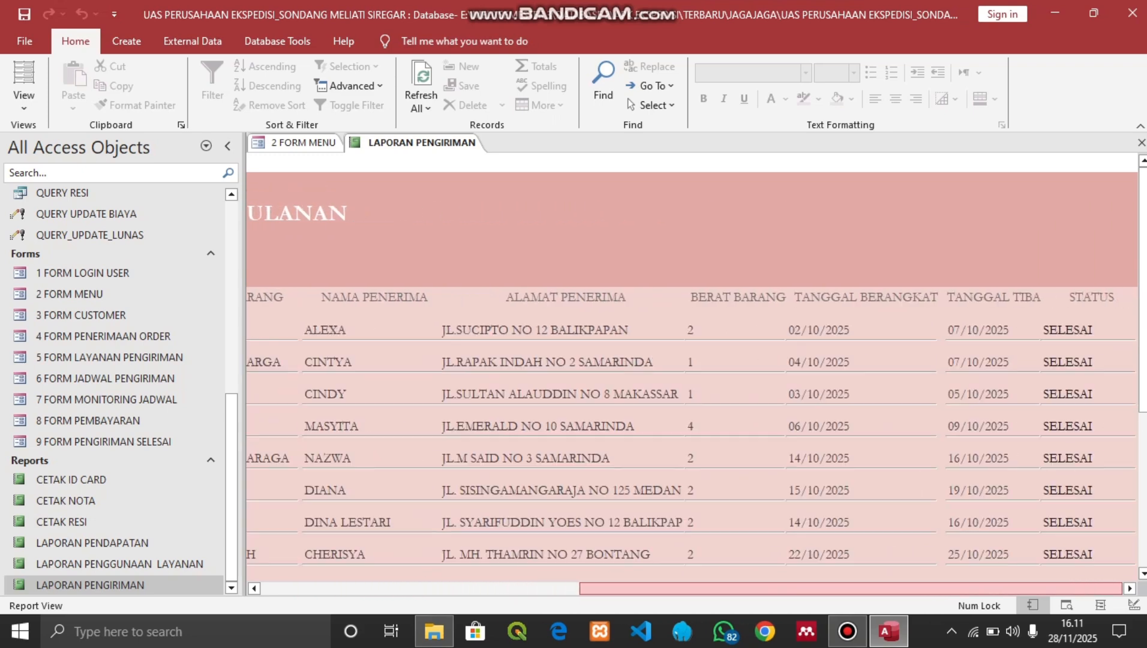
{"action": "left_click_drag", "start_coordinate": [1142, 288], "coordinate": [1143, 442]}
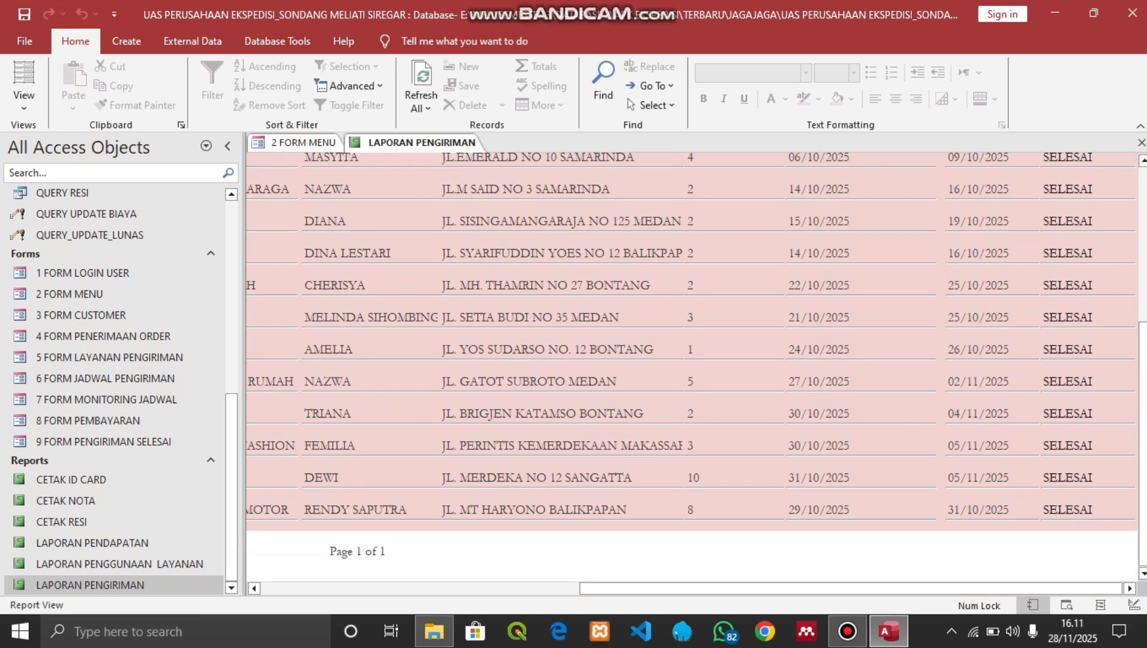
{"action": "left_click", "coordinate": [1142, 142]}
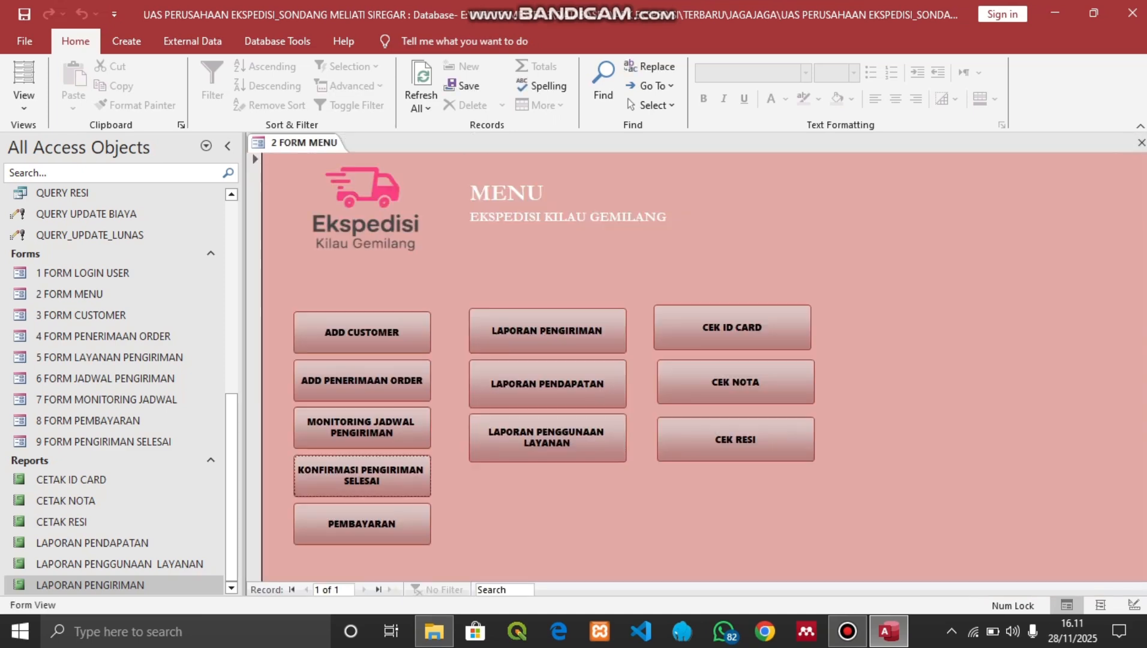
Run LAPORAN PENDAPATAN for 01/10/2025–31/10/2025 and scroll through its Rp1.435.000,00 total
{"action": "double_click", "coordinate": [92, 543]}
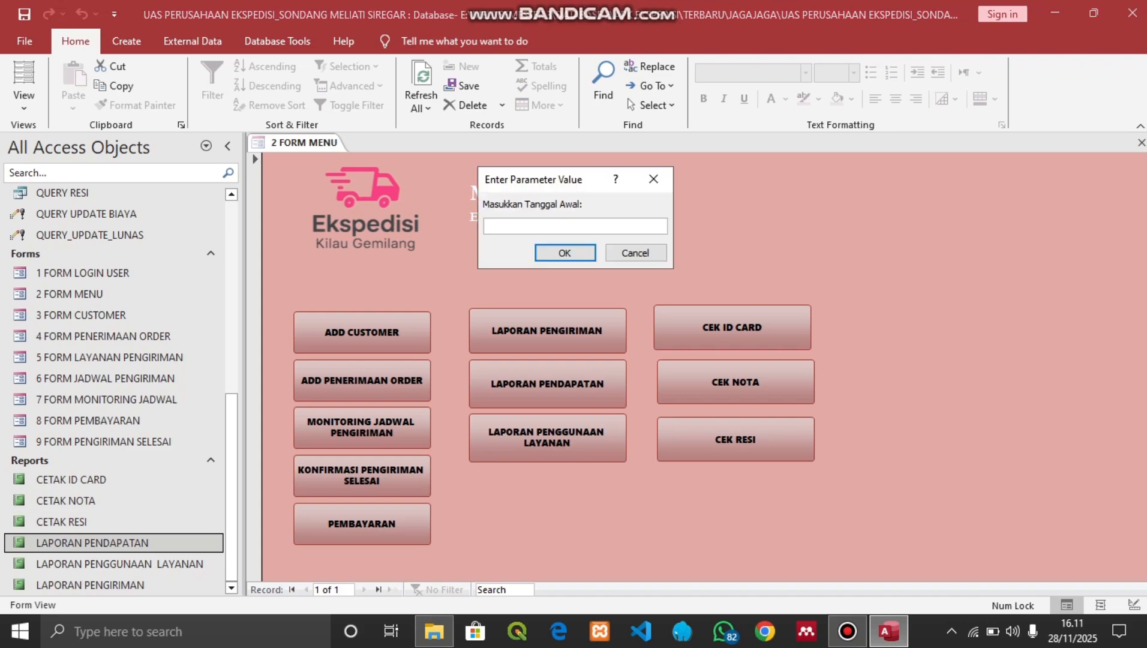
{"action": "type", "text": "01/10/2025"}
{"action": "key", "text": "Return"}
{"action": "type", "text": "31/10/2025"}
{"action": "key", "text": "Return"}
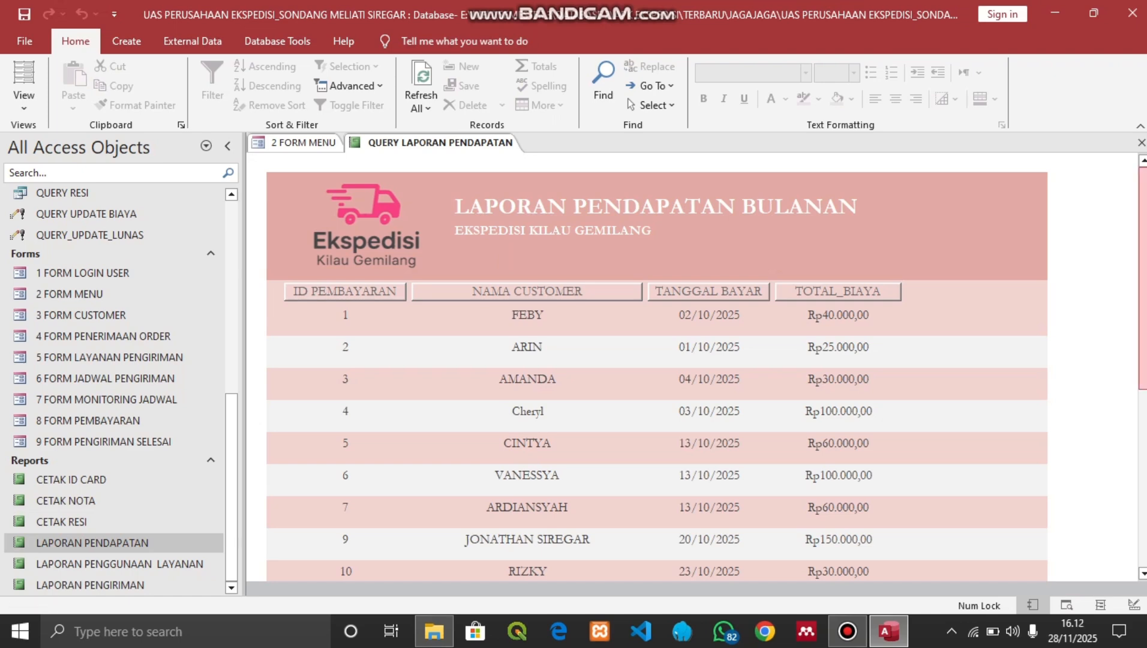
{"action": "scroll", "coordinate": [657, 366], "scroll_direction": "down", "scroll_amount": 1}
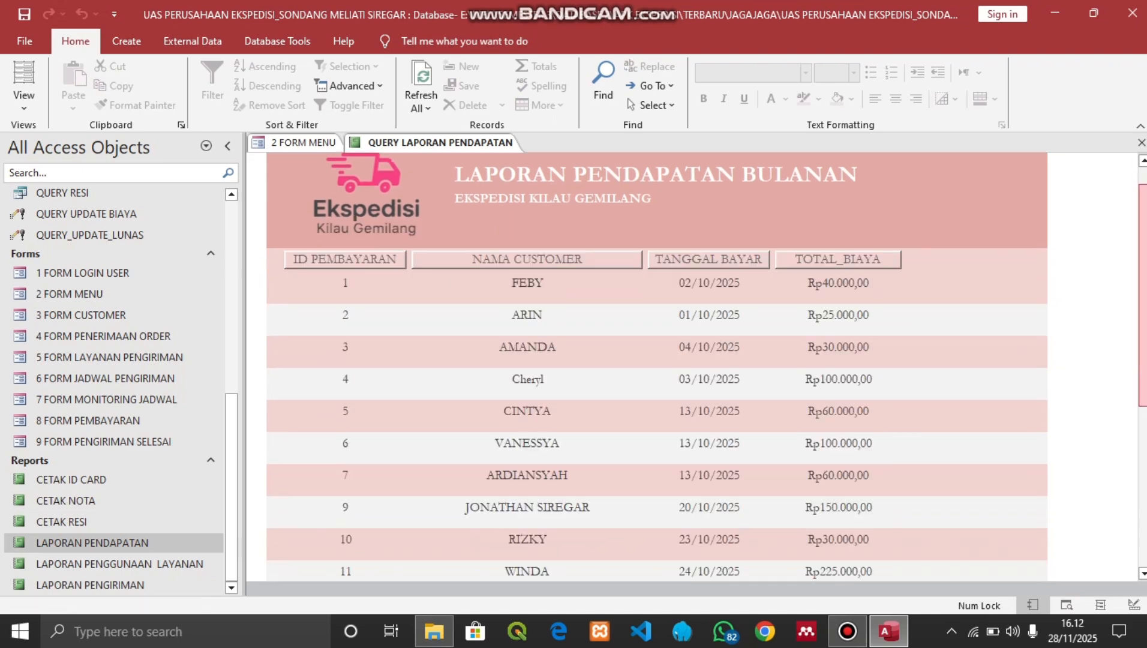
{"action": "scroll", "coordinate": [657, 366], "scroll_direction": "down", "scroll_amount": 6}
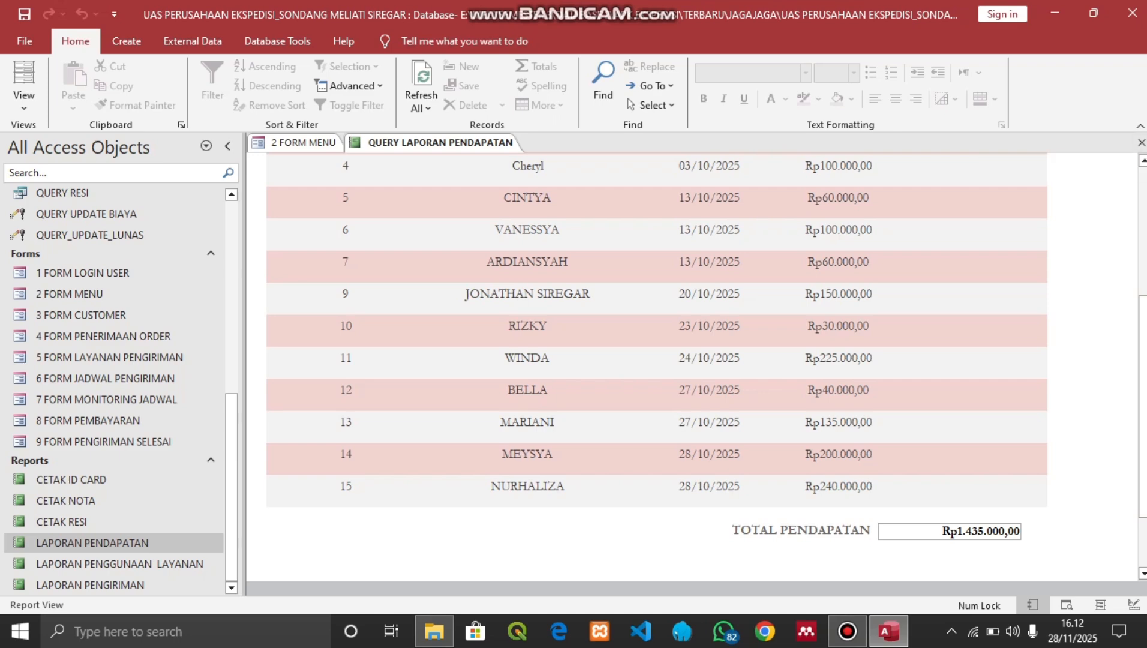
{"action": "scroll", "coordinate": [1142, 390], "scroll_direction": "up", "scroll_amount": 1}
{"action": "scroll", "coordinate": [1142, 390], "scroll_direction": "up", "scroll_amount": 3}
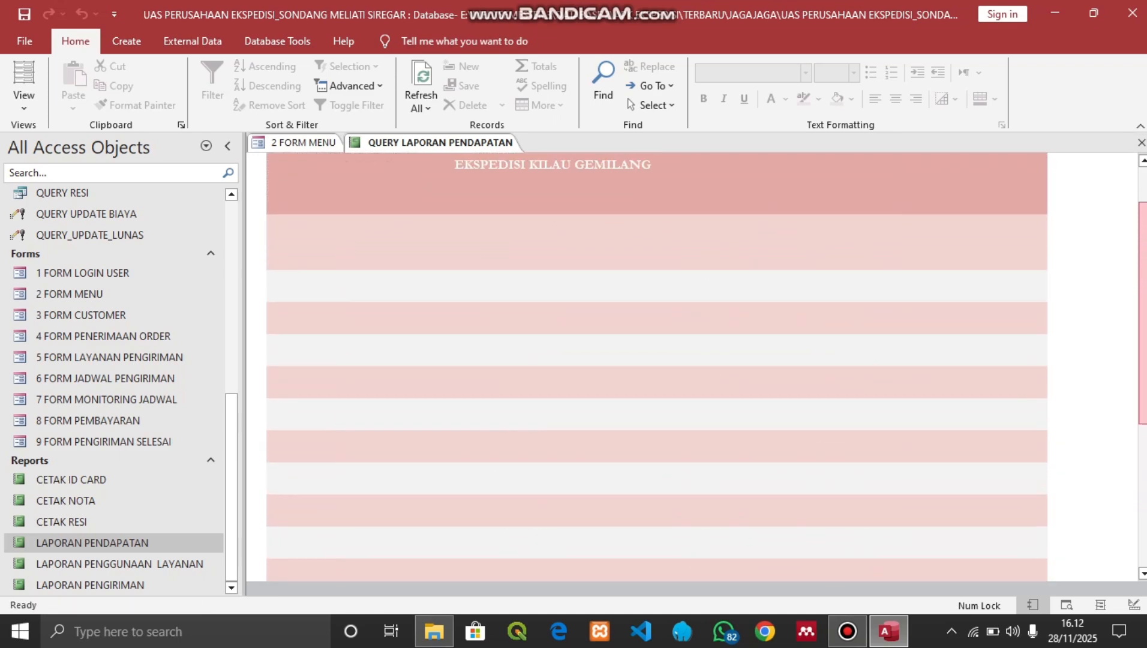
{"action": "scroll", "coordinate": [657, 366], "scroll_direction": "up", "scroll_amount": 2}
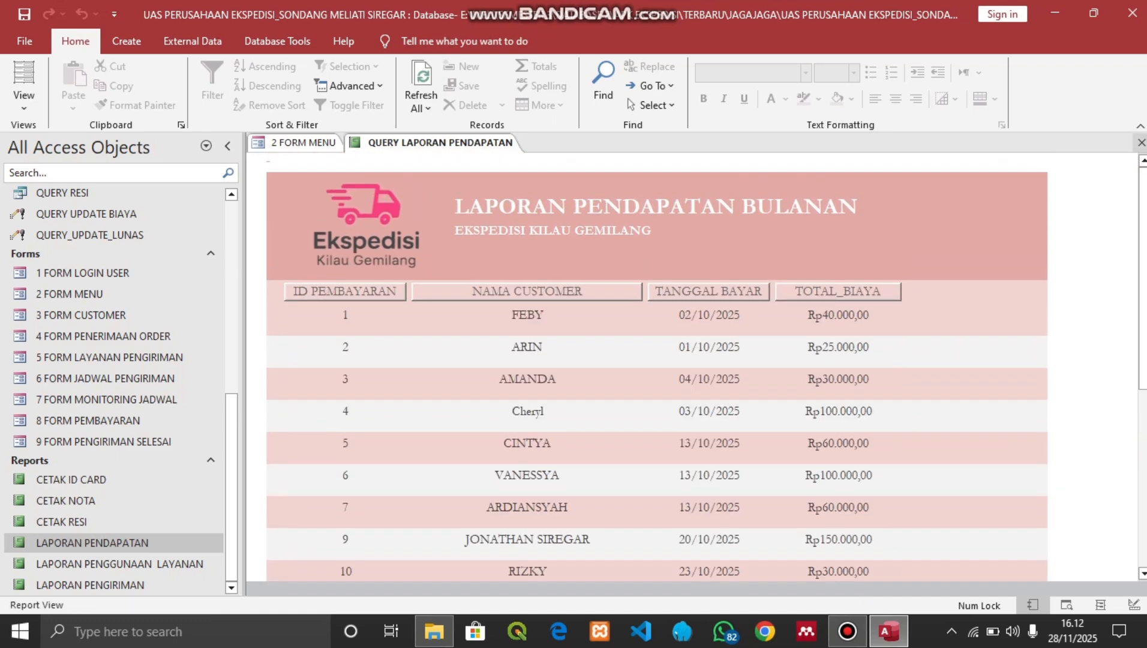
Close the revenue report and run LAPORAN PENGGUNAAN LAYANAN for 01/10/2025–31/10/2025
{"action": "left_click", "coordinate": [1141, 142]}
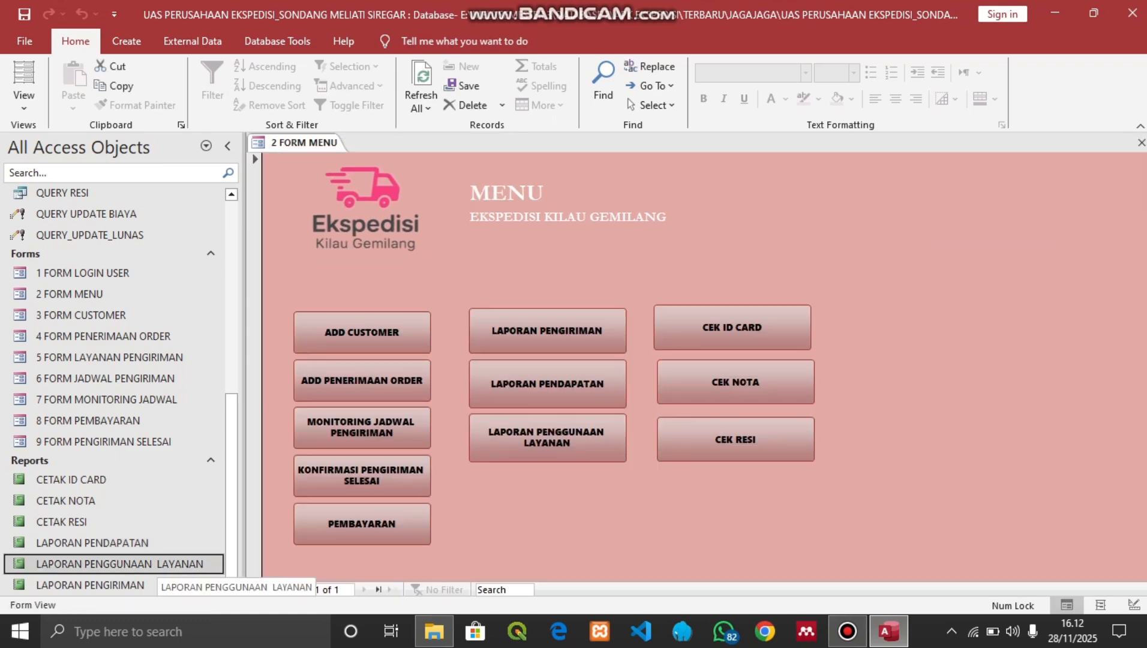
{"action": "key", "text": "Return"}
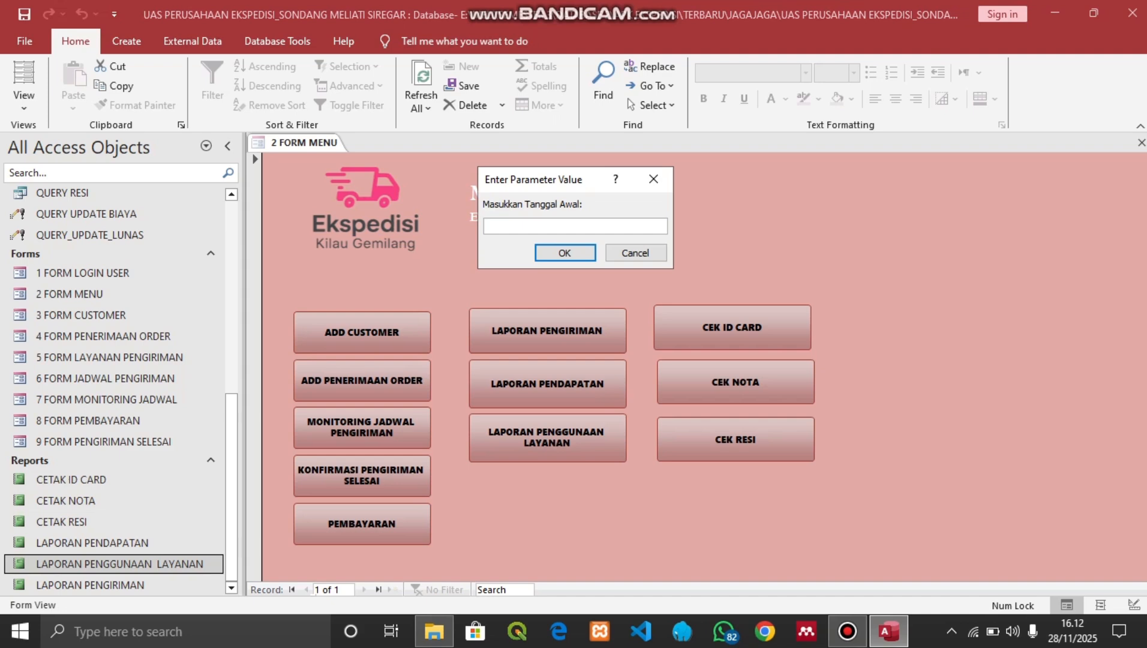
{"action": "type", "text": "01/10/2025"}
{"action": "key", "text": "Return"}
{"action": "type", "text": "31/10/2025"}
{"action": "key", "text": "Return"}
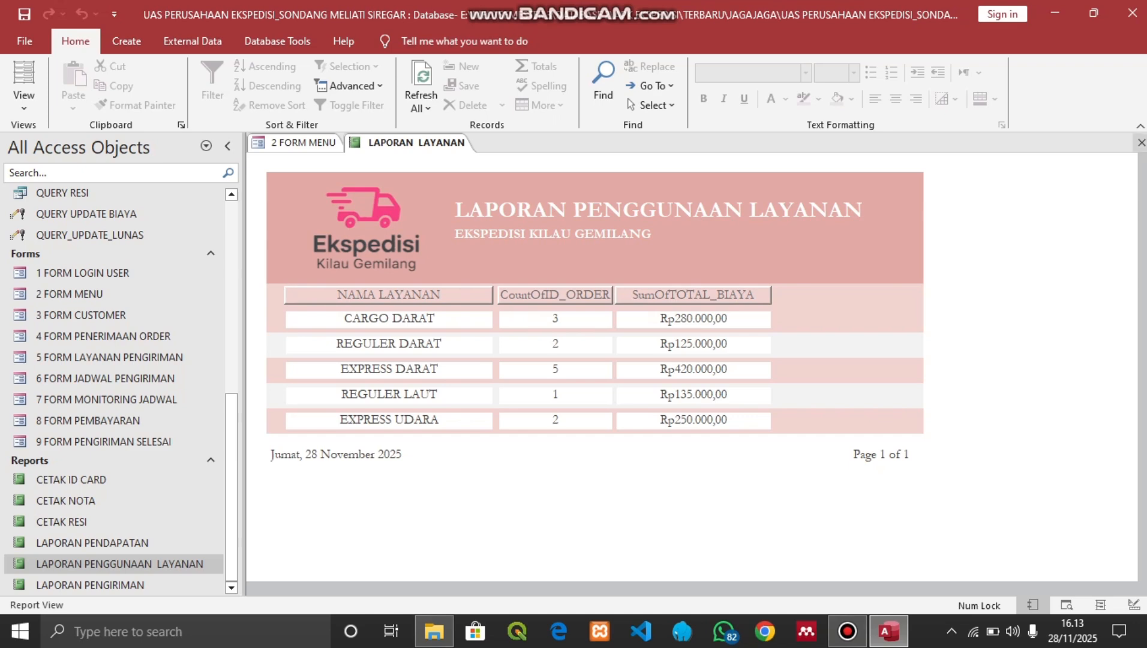
Close the service report and main menu tabs, then reopen 2 FORM MENU
{"action": "left_click", "coordinate": [1141, 142]}
{"action": "left_click", "coordinate": [1141, 143]}
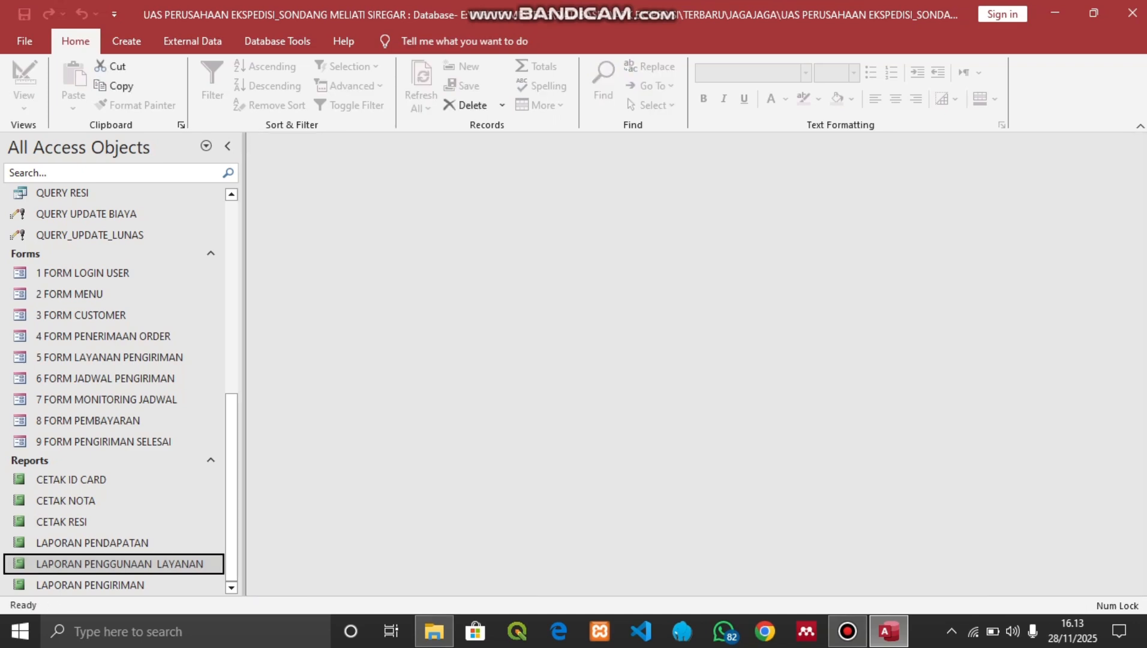
{"action": "double_click", "coordinate": [69, 294]}
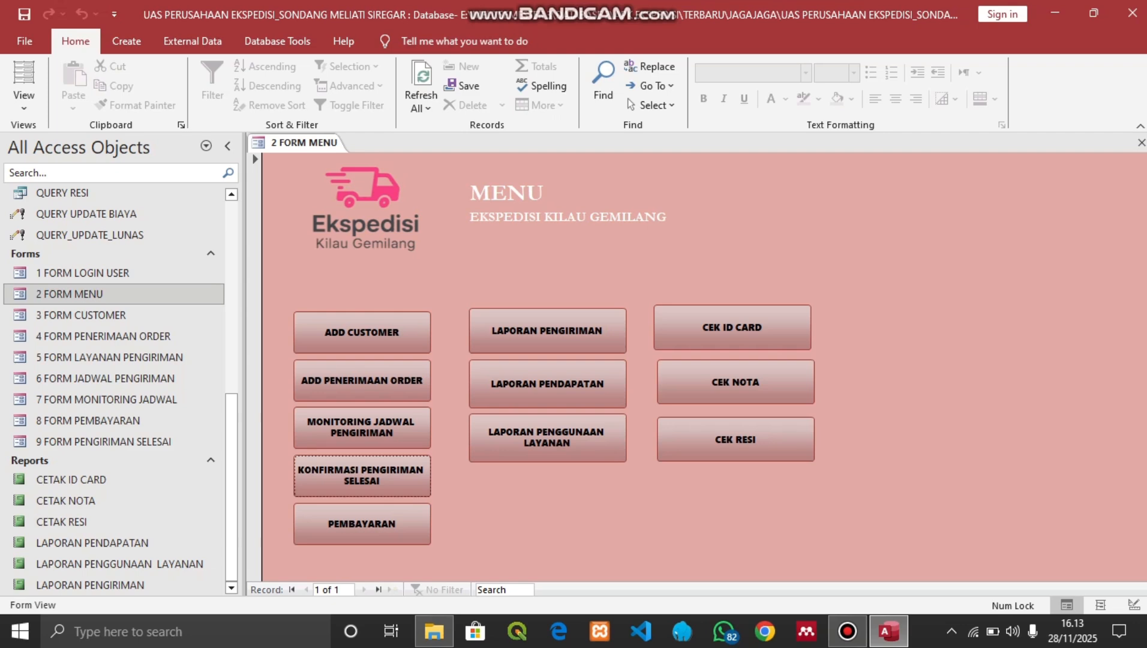